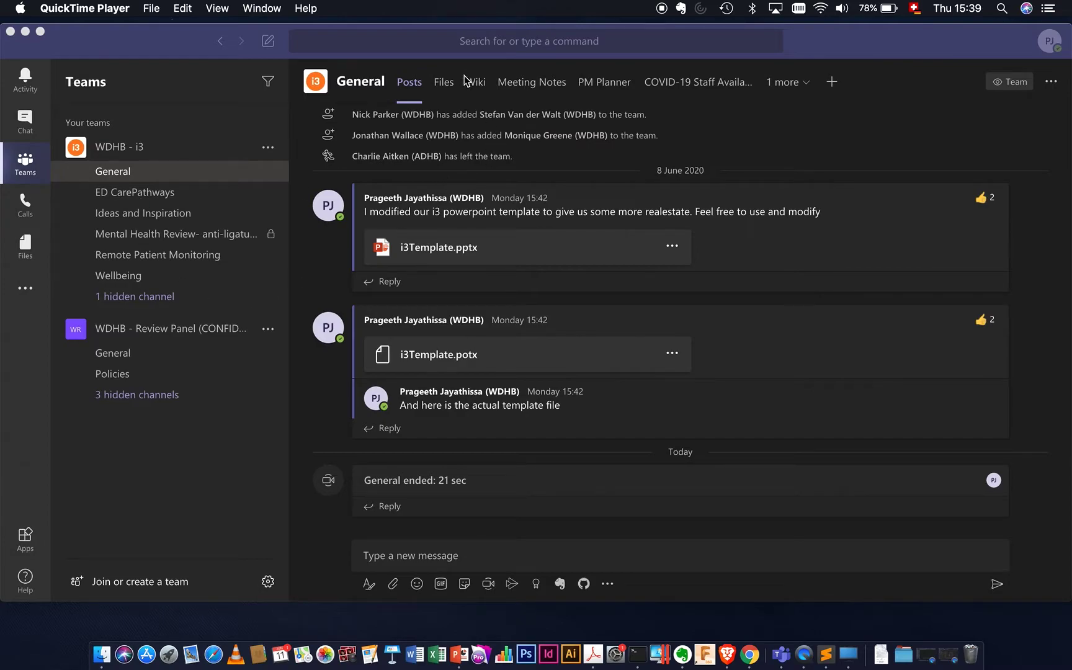
Create a Word document named testDocument in the General channel's files.
{"action": "left_click", "coordinate": [438, 91]}
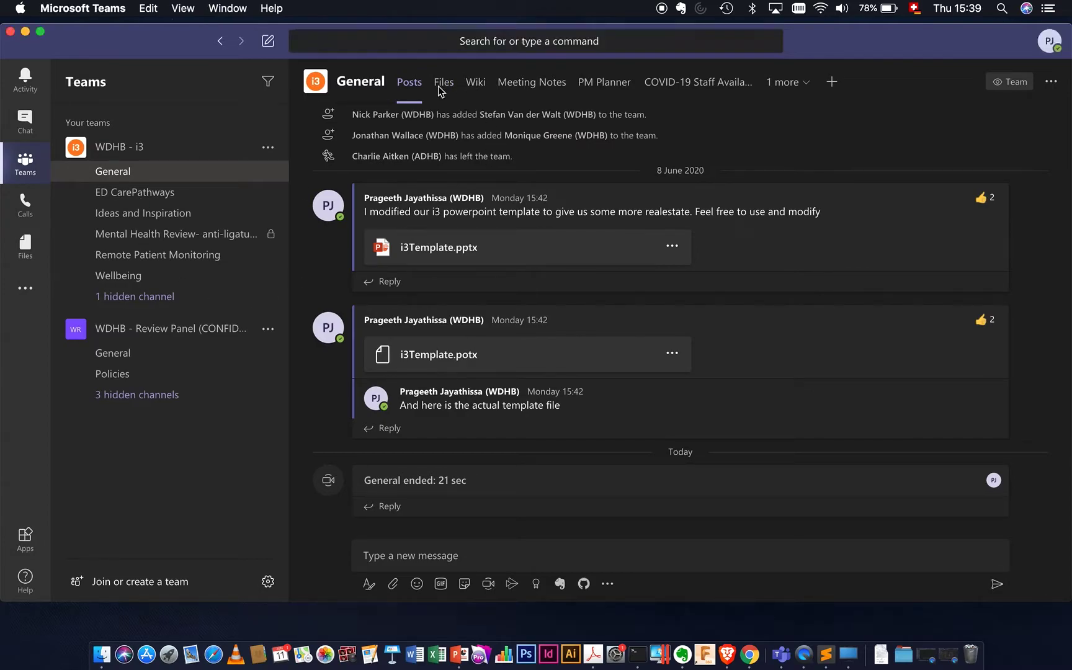
{"action": "left_click", "coordinate": [445, 88]}
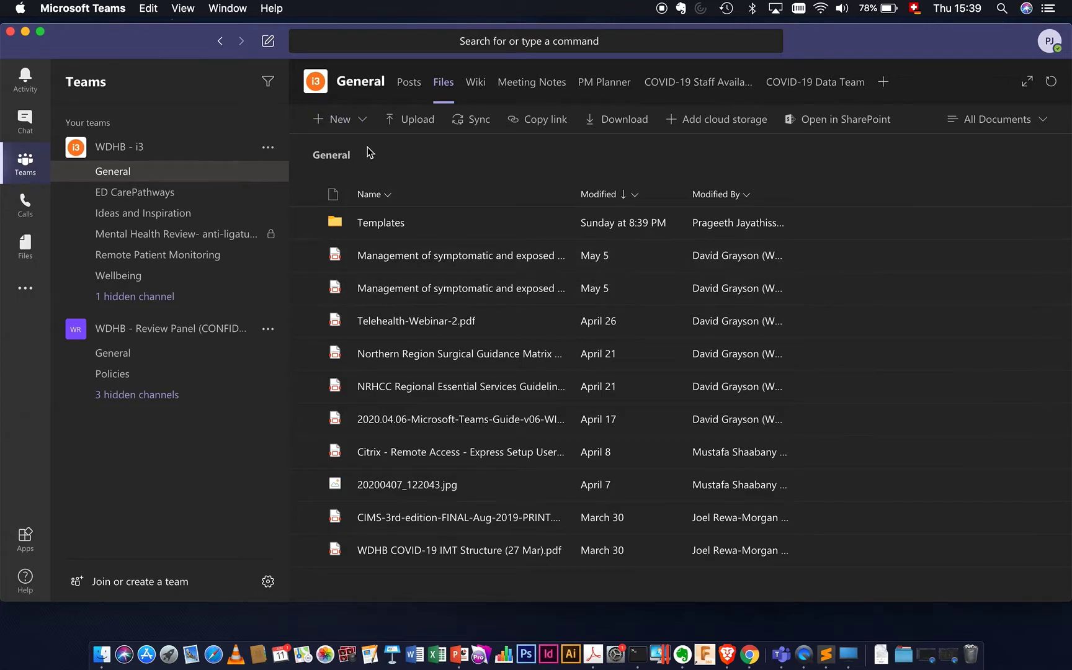
{"action": "left_click", "coordinate": [362, 121]}
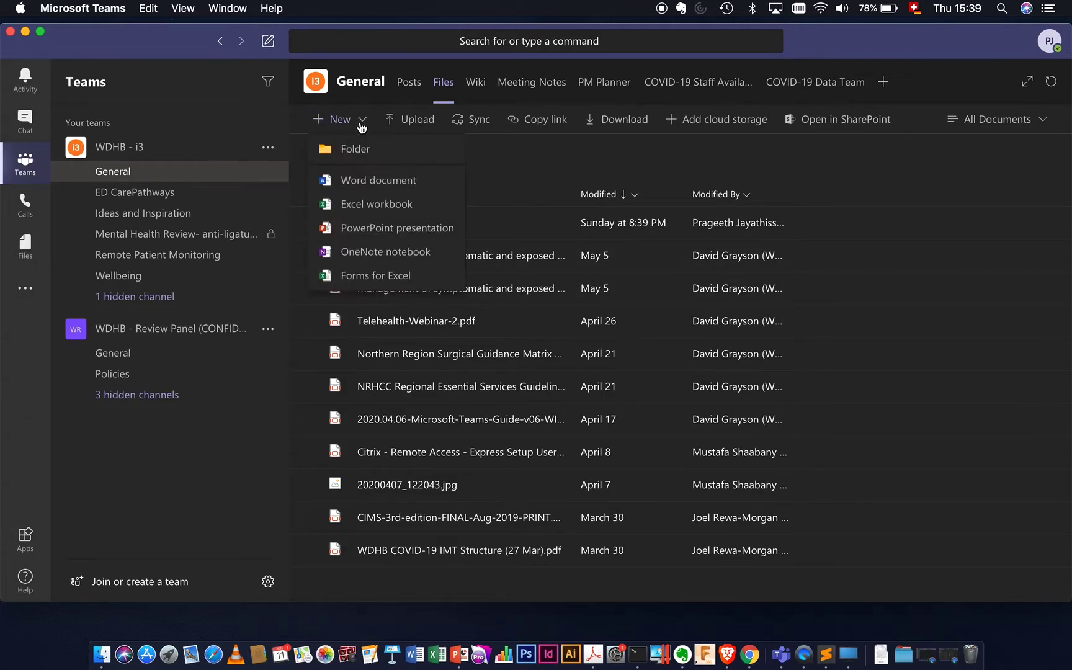
{"action": "left_click", "coordinate": [364, 183]}
{"action": "type", "text": "test"}
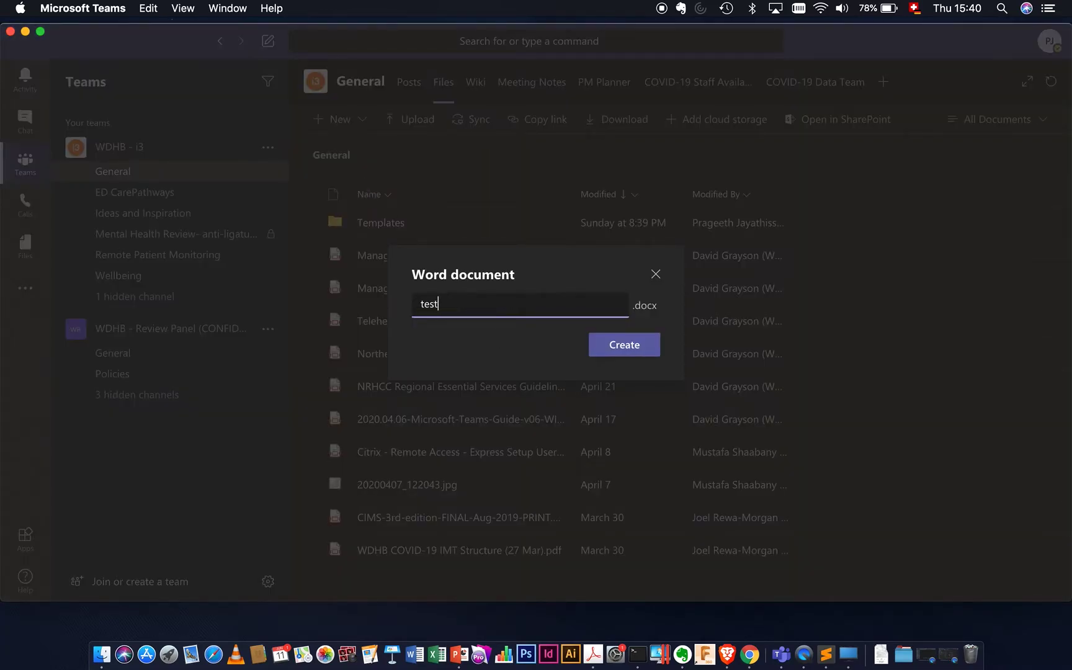
{"action": "type", "text": "Document"}
{"action": "key", "text": "Return"}
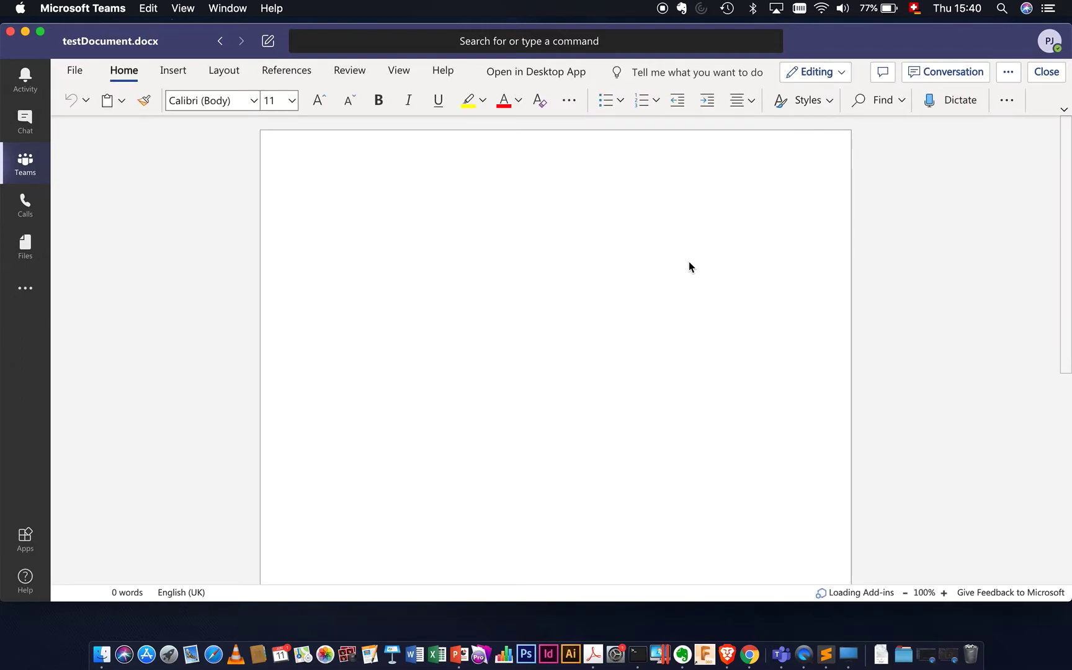
Write "Testtig" on the blank page and open the document in the desktop app.
{"action": "left_click", "coordinate": [331, 219]}
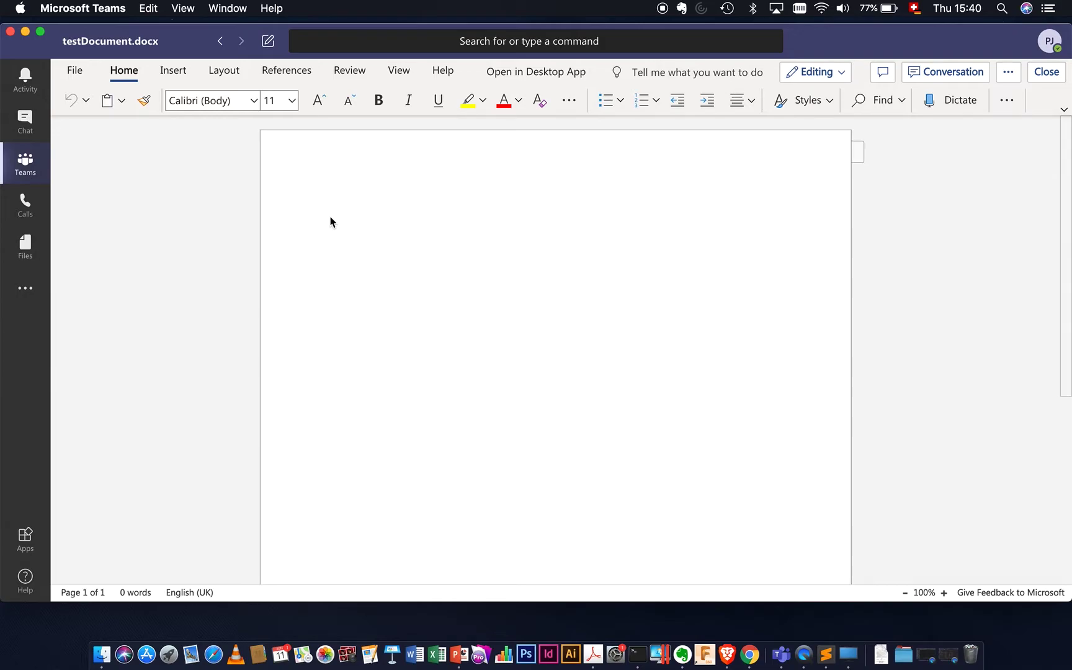
{"action": "type", "text": "Testtig"}
{"action": "left_click", "coordinate": [536, 72]}
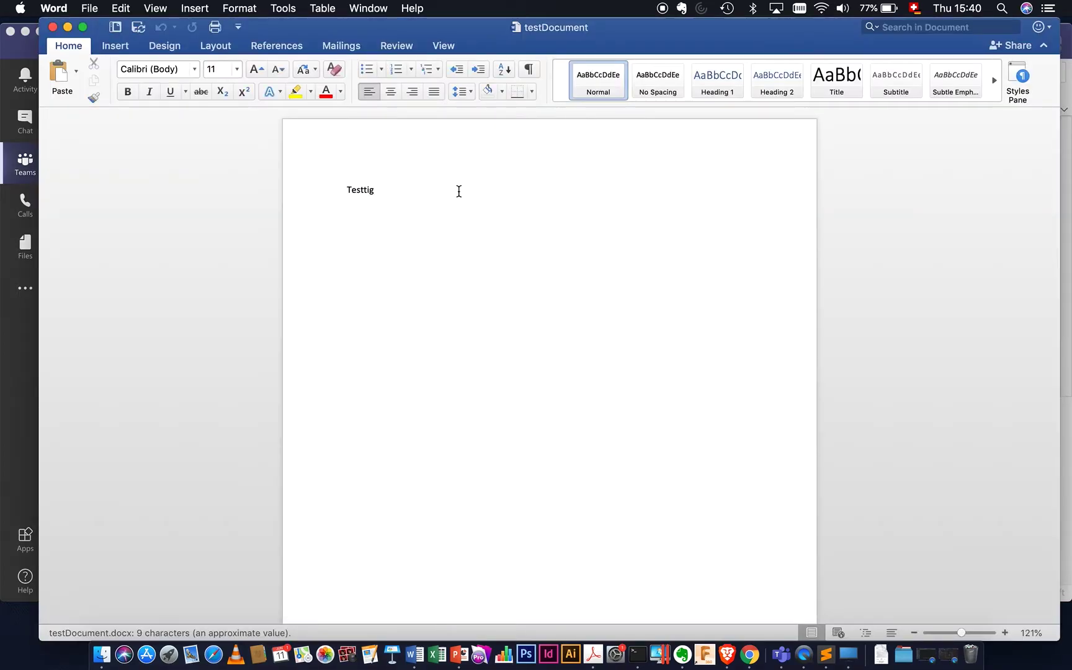
Add the line "Make new changes to this document" three line breaks below the first word.
{"action": "key", "text": "Return"}
{"action": "key", "text": "Return"}
{"action": "key", "text": "Return"}
{"action": "type", "text": "Make new c"}
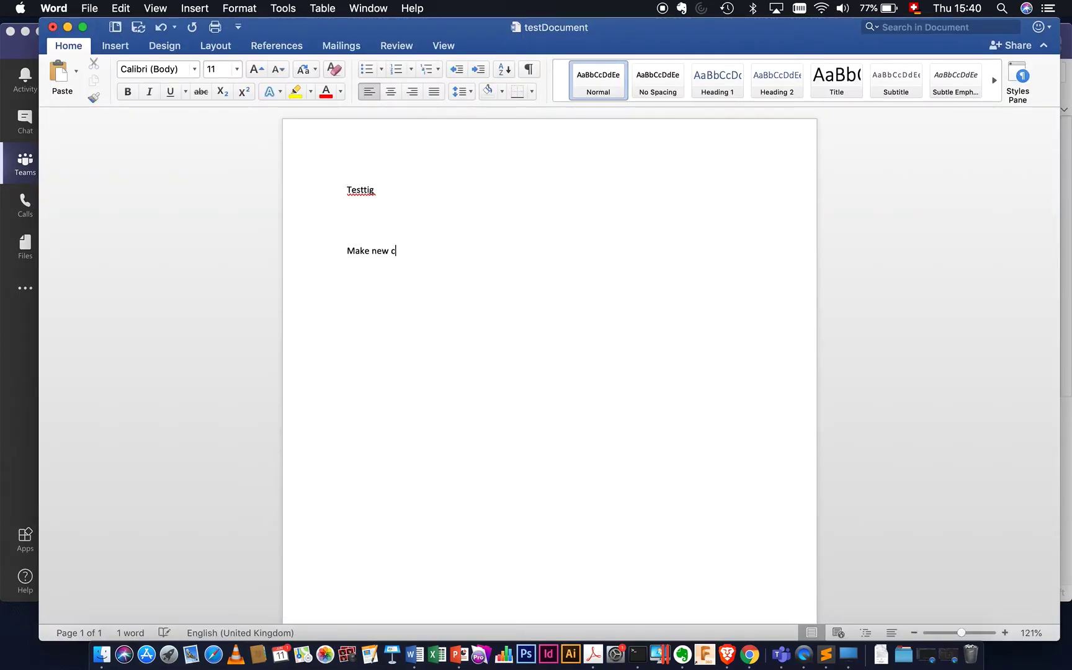
{"action": "type", "text": "hanges to this document"}
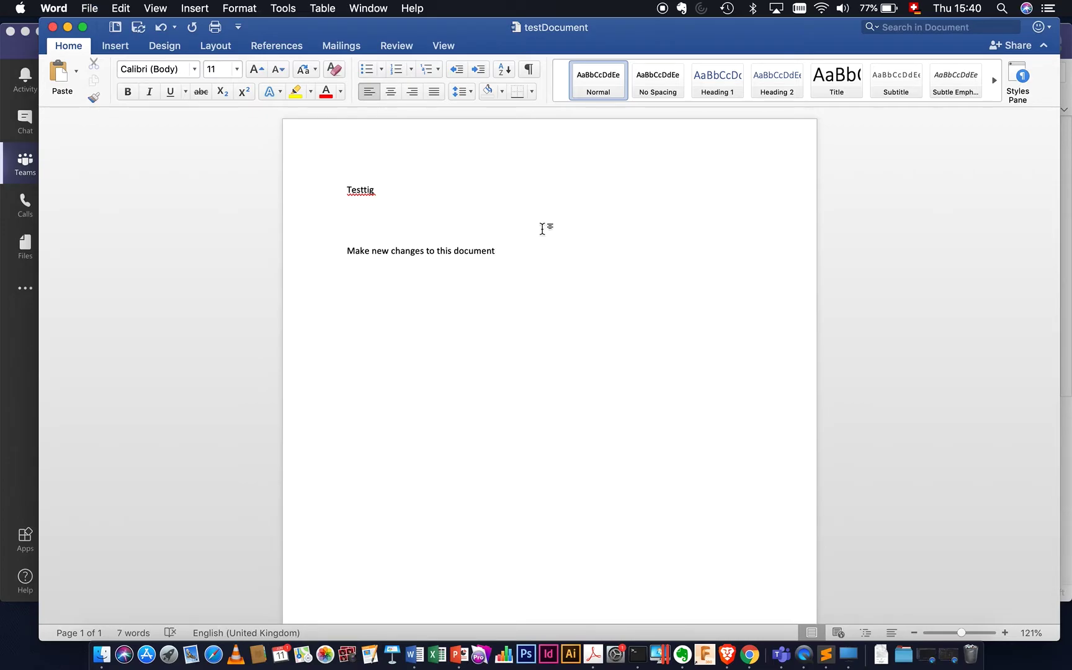
Switch back to Microsoft Teams and resume editing testDocument there.
{"action": "key", "text": "ctrl+Up"}
{"action": "left_click", "coordinate": [431, 459]}
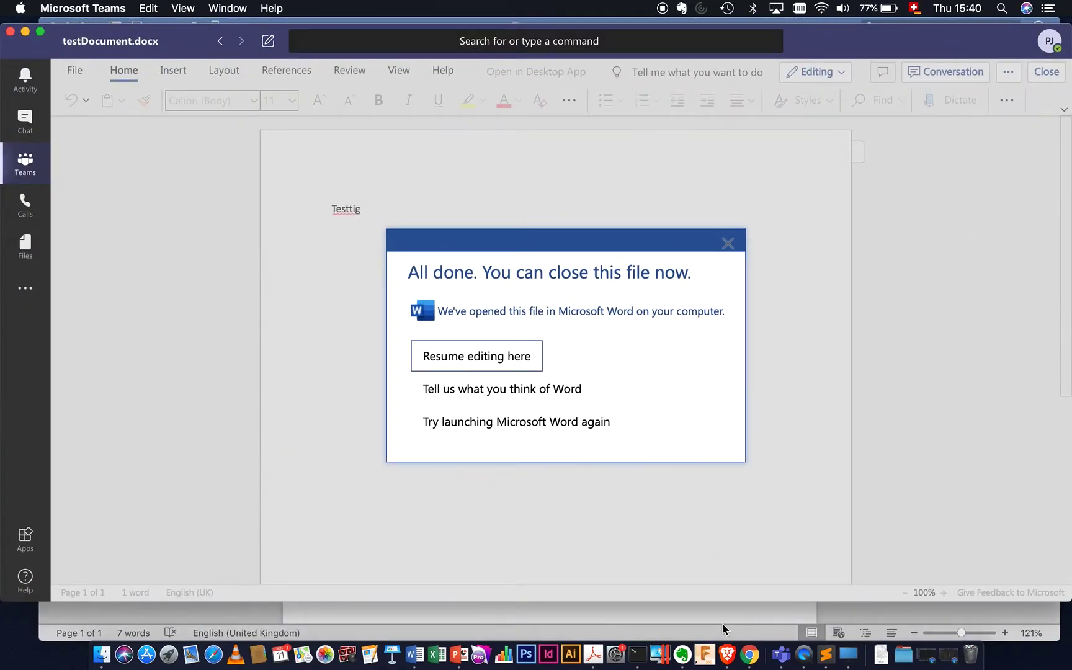
{"action": "left_click", "coordinate": [495, 370]}
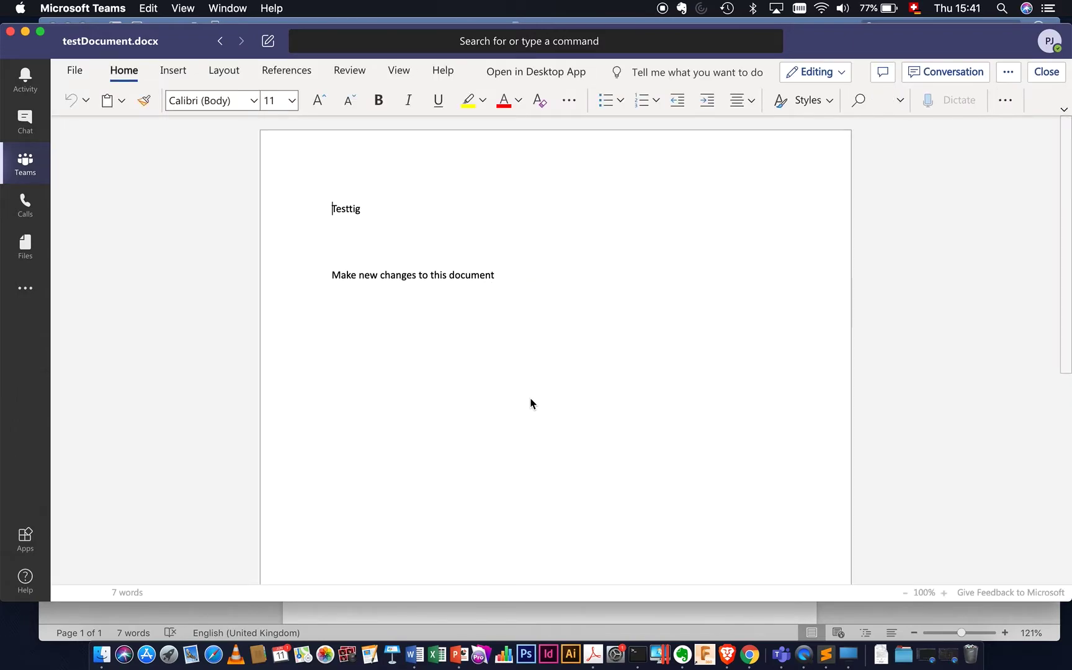
Open testDocument in the browser and write "The" below the existing text.
{"action": "left_click", "coordinate": [1008, 73]}
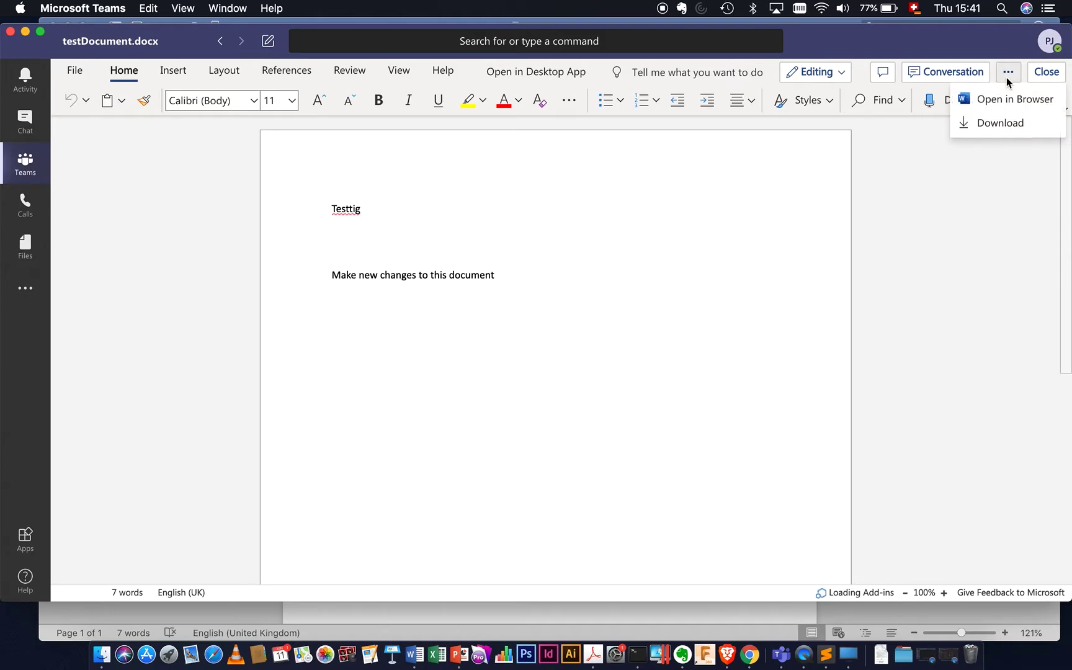
{"action": "left_click", "coordinate": [1006, 99]}
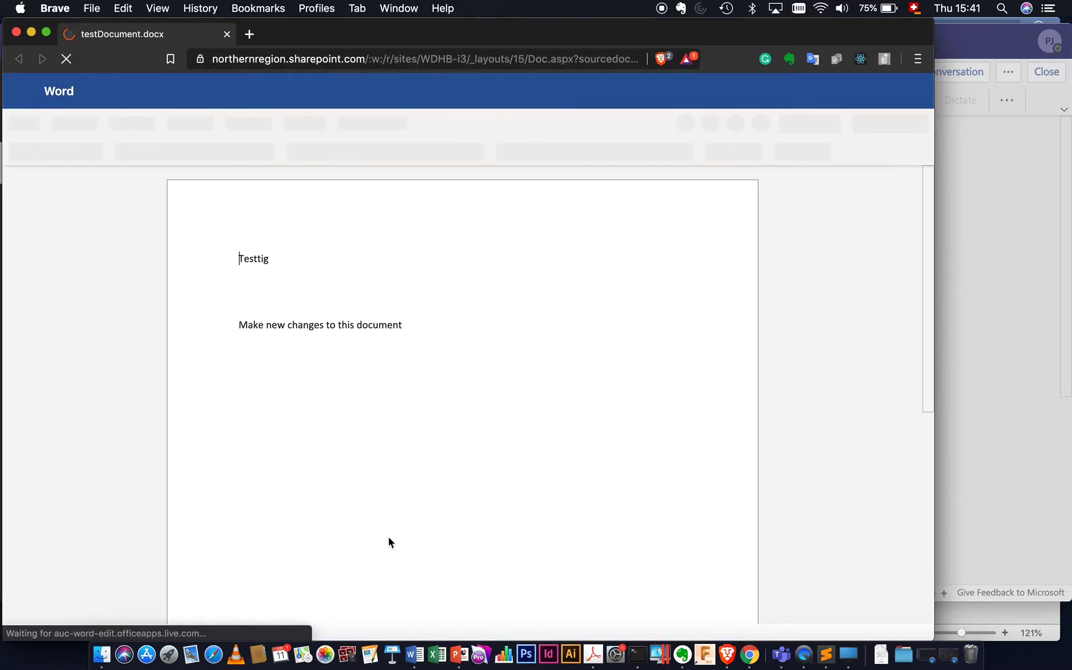
{"action": "left_click", "coordinate": [431, 500]}
{"action": "type", "text": "The"}
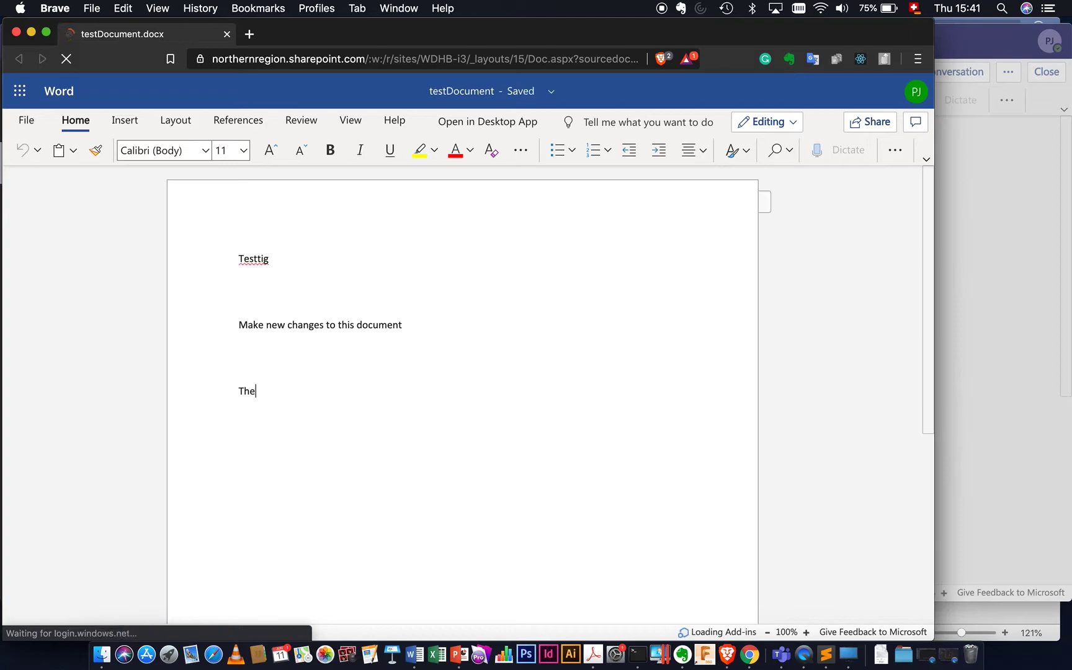
Extend the last line with "sdfdfdsfdf" and add the lines "S" and "dfsdf" below it.
{"action": "left_click", "coordinate": [371, 68]}
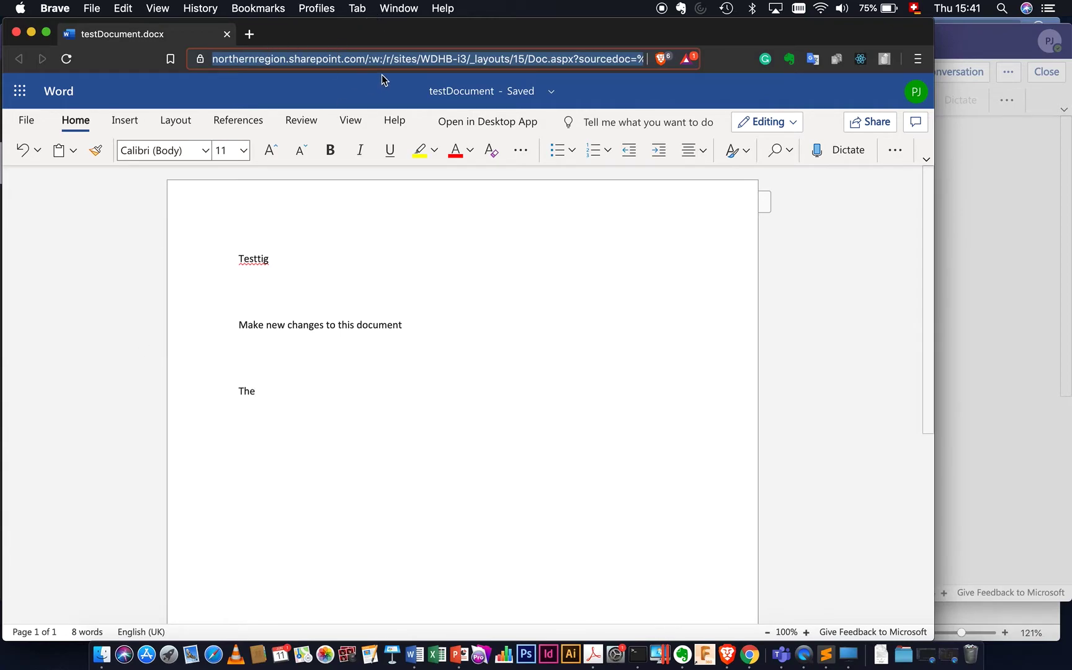
{"action": "left_click", "coordinate": [304, 326]}
{"action": "type", "text": "sdfdfdsf"}
{"action": "key", "text": "Return"}
{"action": "type", "text": "dfsdf"}
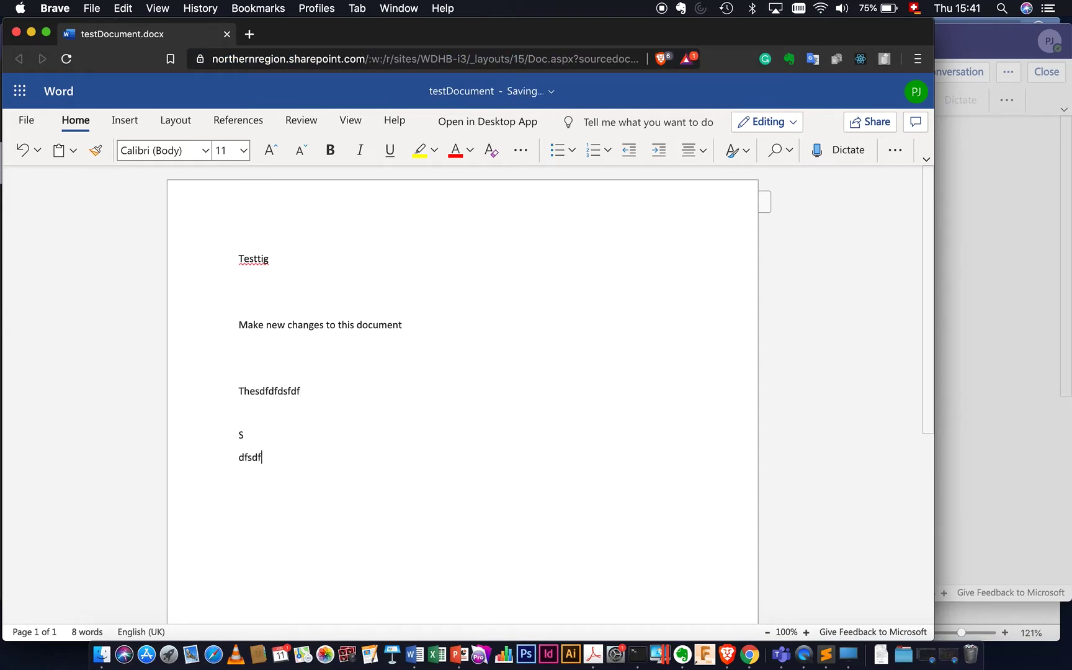
Switch to testDocument in desktop Word and check in its sharing options who is editing.
{"action": "key", "text": "ctrl+Up"}
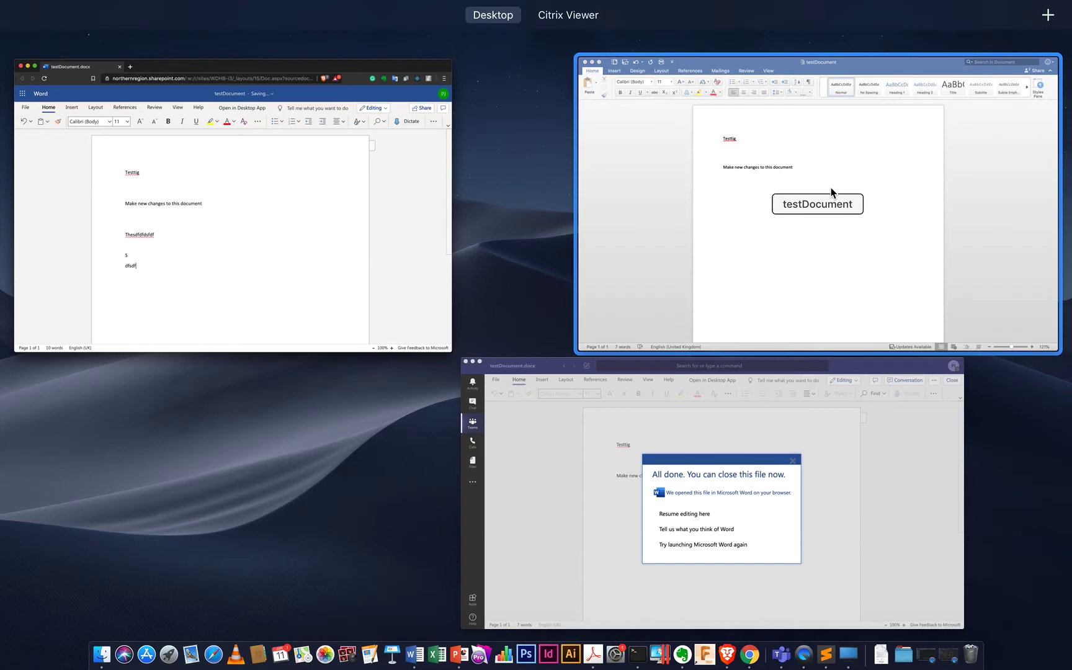
{"action": "left_click", "coordinate": [830, 188]}
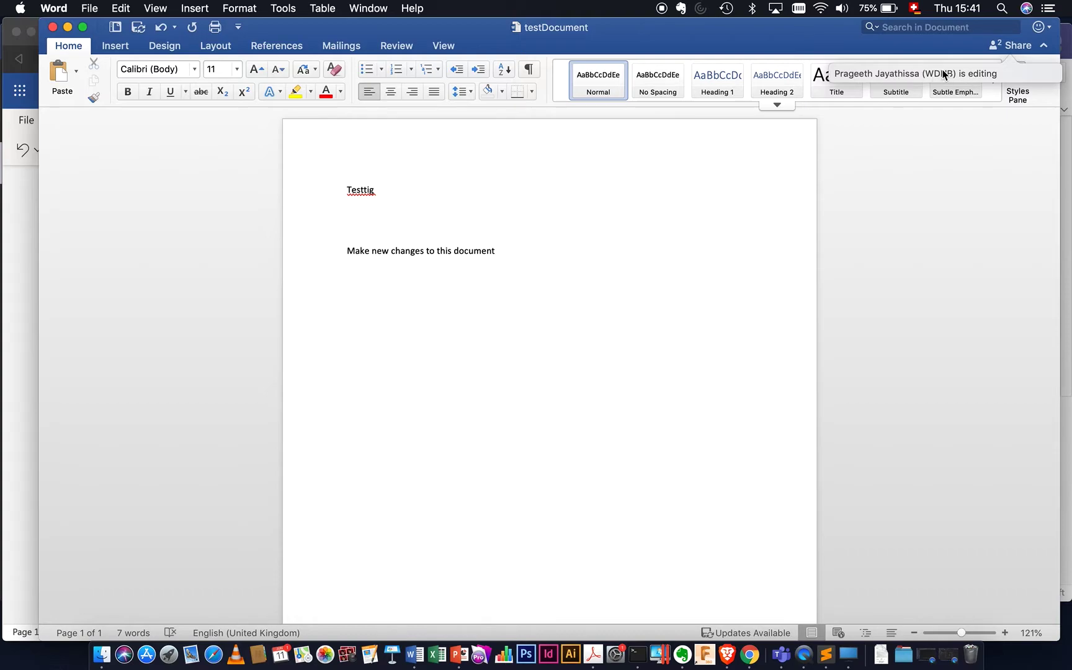
{"action": "left_click", "coordinate": [1001, 47]}
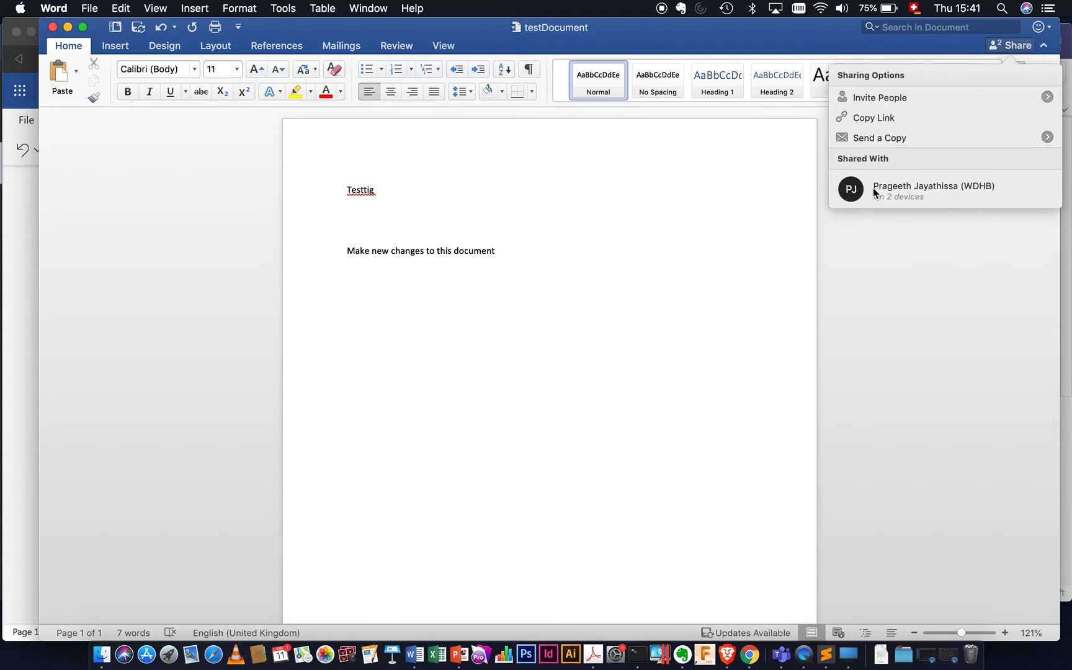
{"action": "left_click", "coordinate": [684, 256]}
Return to the Teams window and resume editing the document to view the browser edits.
{"action": "key", "text": "ctrl+Up"}
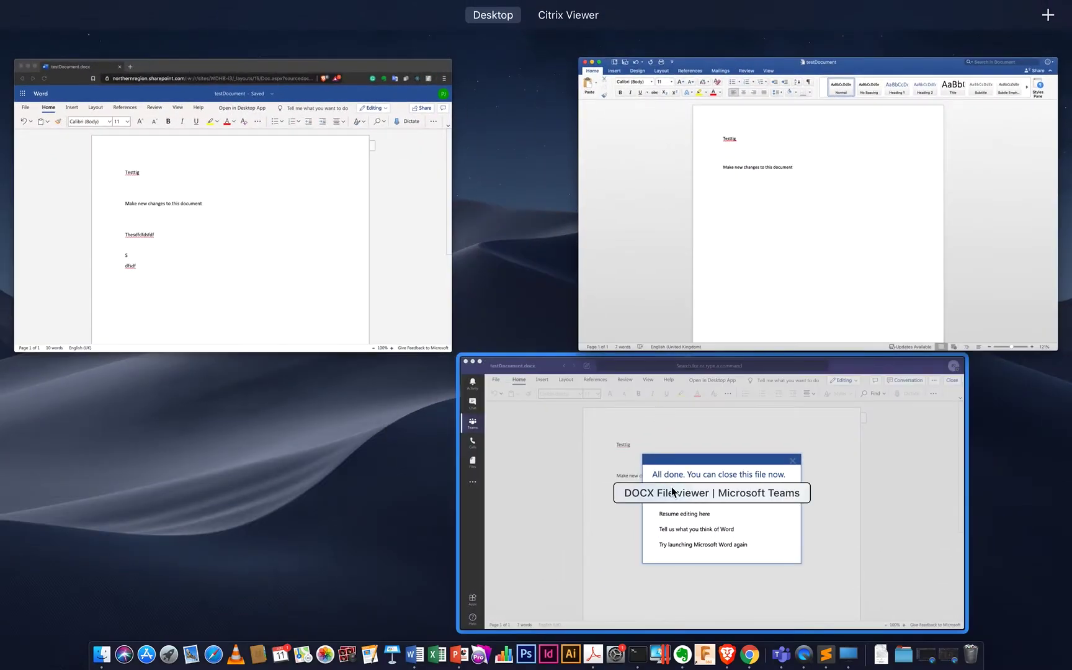
{"action": "left_click", "coordinate": [658, 391]}
{"action": "left_click", "coordinate": [484, 363]}
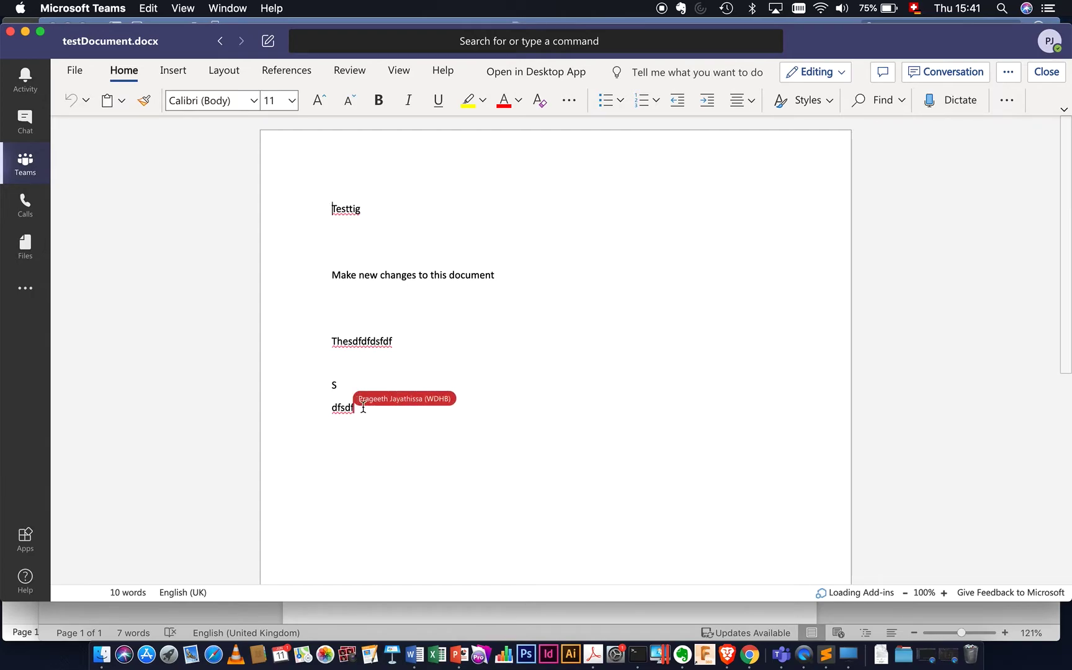
Append "sdfsdfsdf" to the last line in the browser copy, then return to the Teams copy.
{"action": "key", "text": "ctrl+Up"}
{"action": "left_click", "coordinate": [343, 354]}
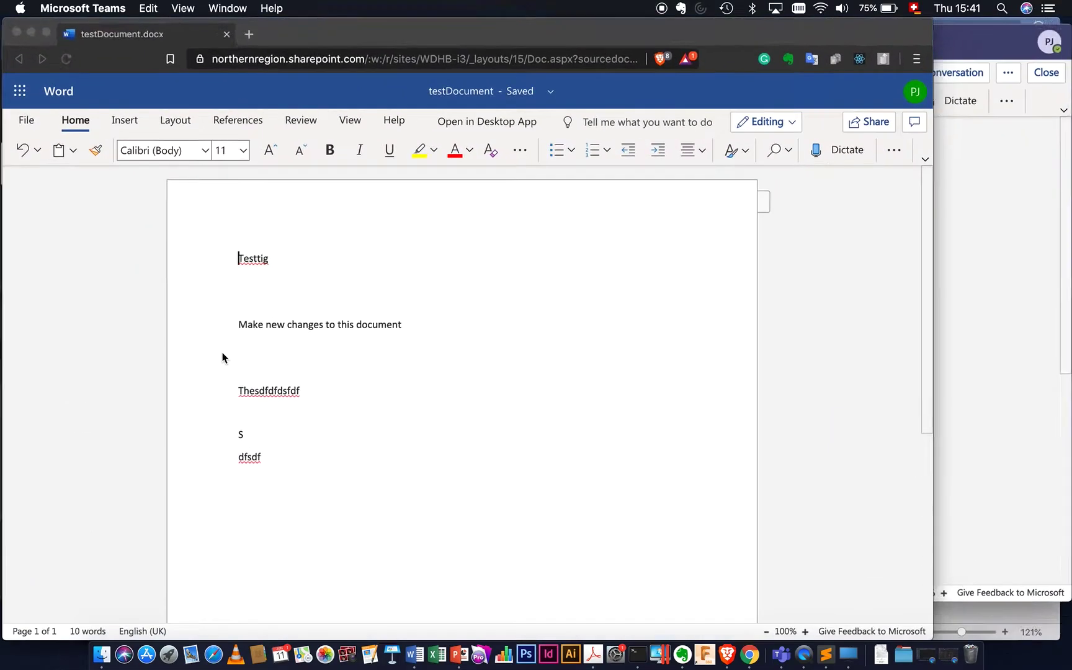
{"action": "type", "text": "sdfsdfsdf"}
{"action": "left_click", "coordinate": [996, 378]}
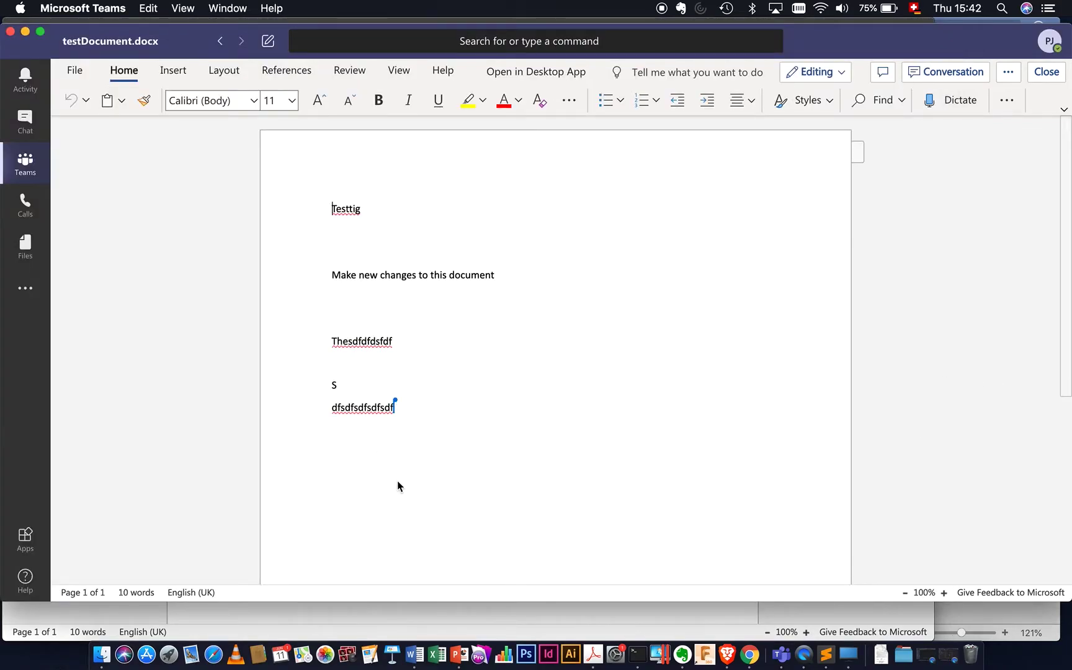
Close the browser window with testDocument and close the document in Teams.
{"action": "key", "text": "ctrl+Up"}
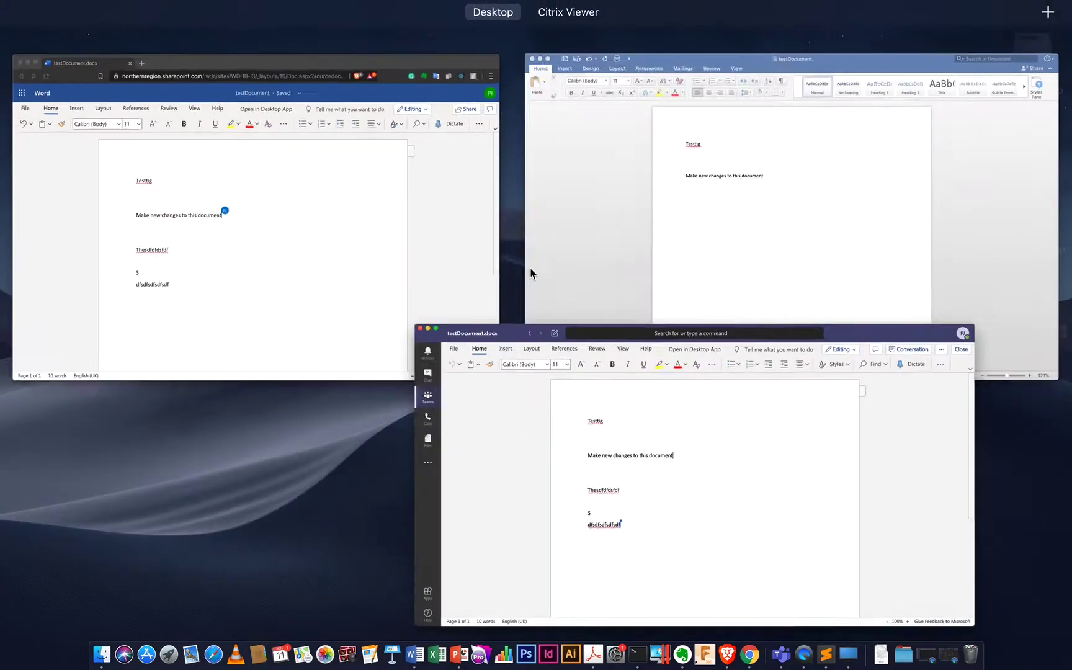
{"action": "left_click", "coordinate": [364, 256]}
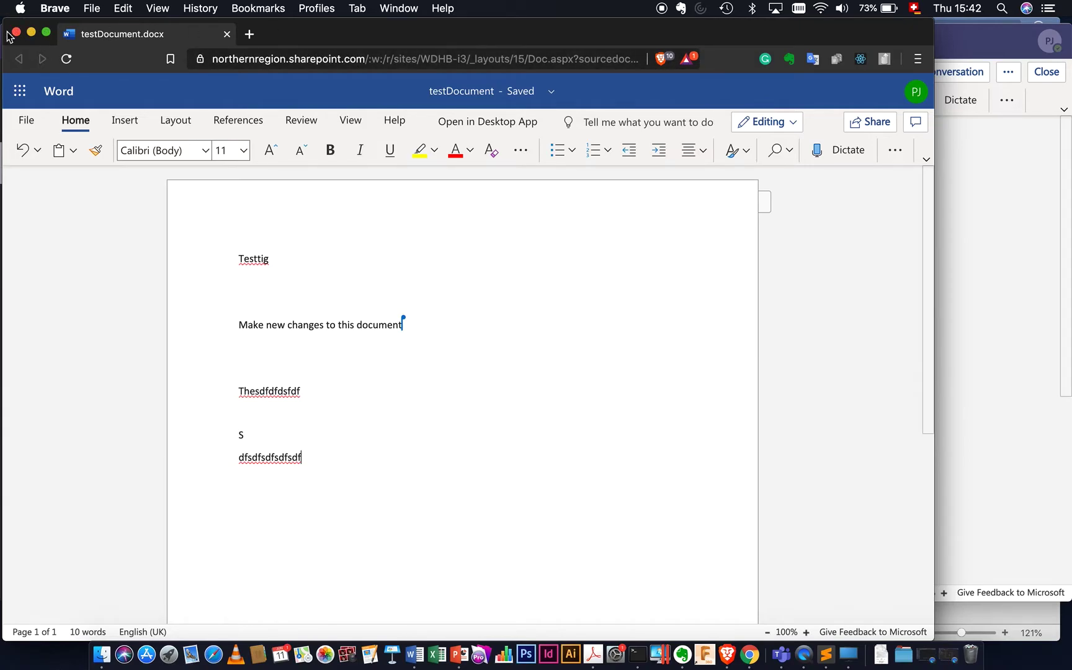
{"action": "left_click", "coordinate": [17, 35]}
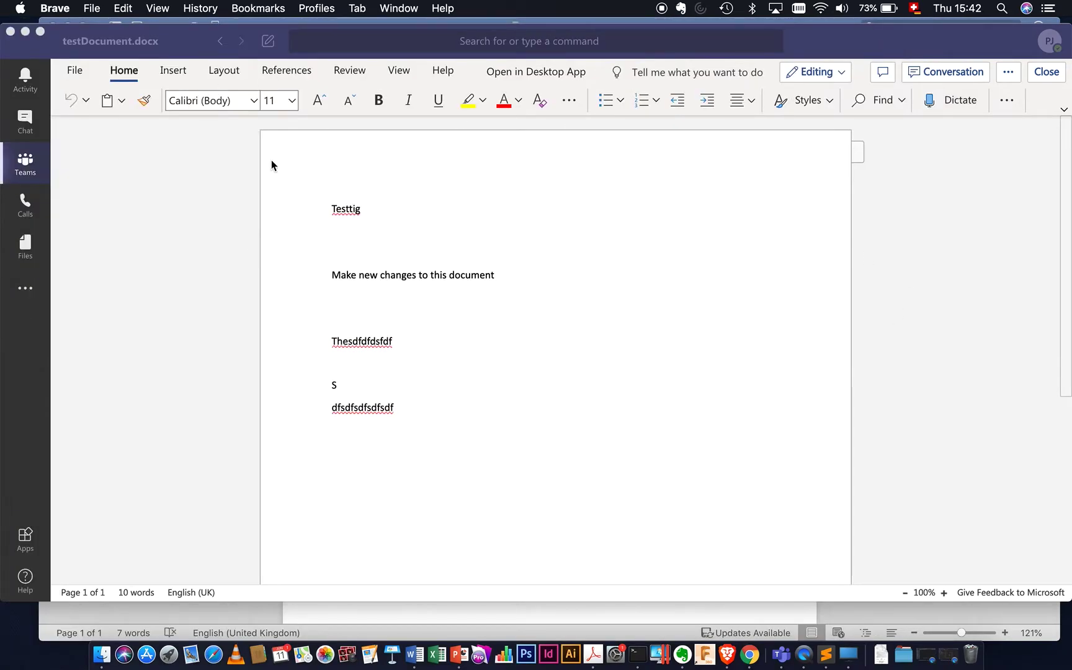
{"action": "left_click", "coordinate": [1047, 72]}
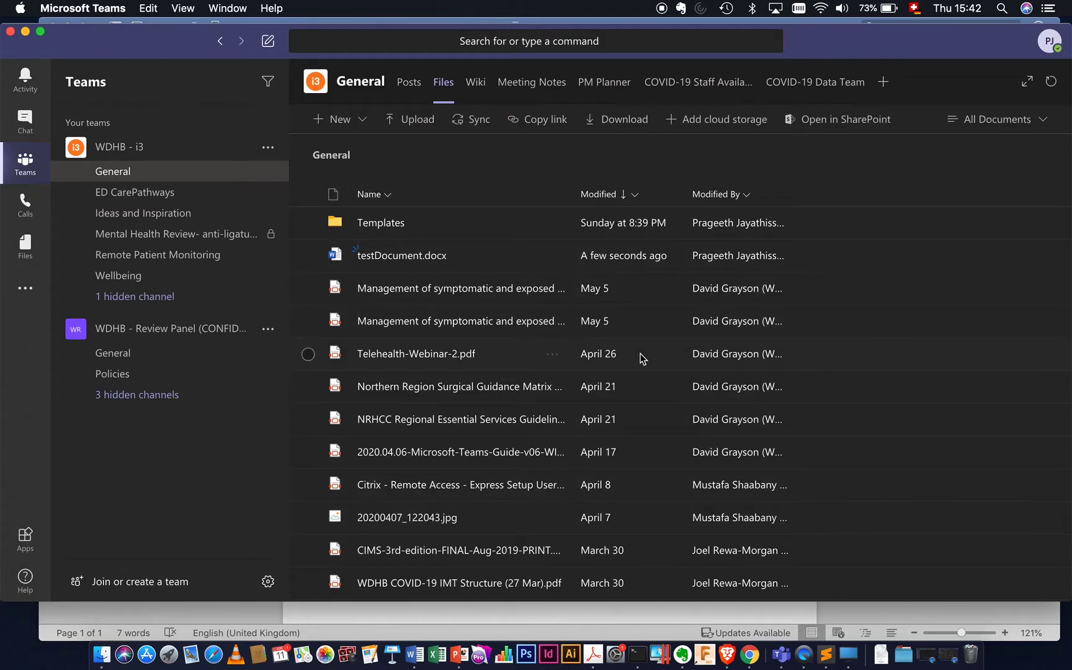
Open the Wellbeing channel's files and look through the list.
{"action": "left_click", "coordinate": [178, 281]}
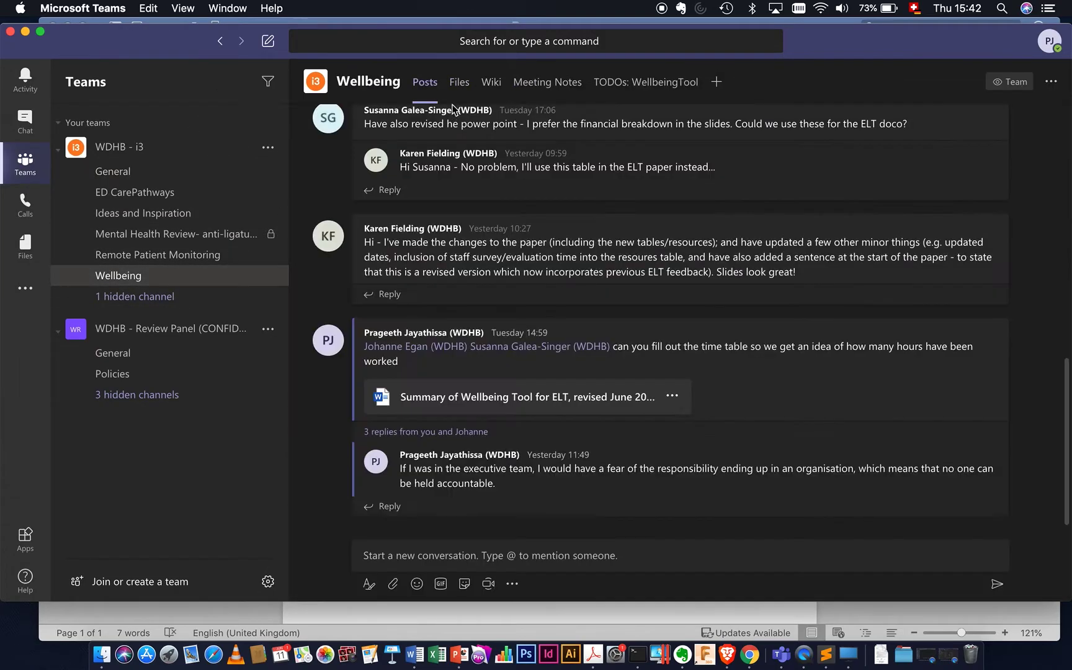
{"action": "left_click", "coordinate": [459, 87]}
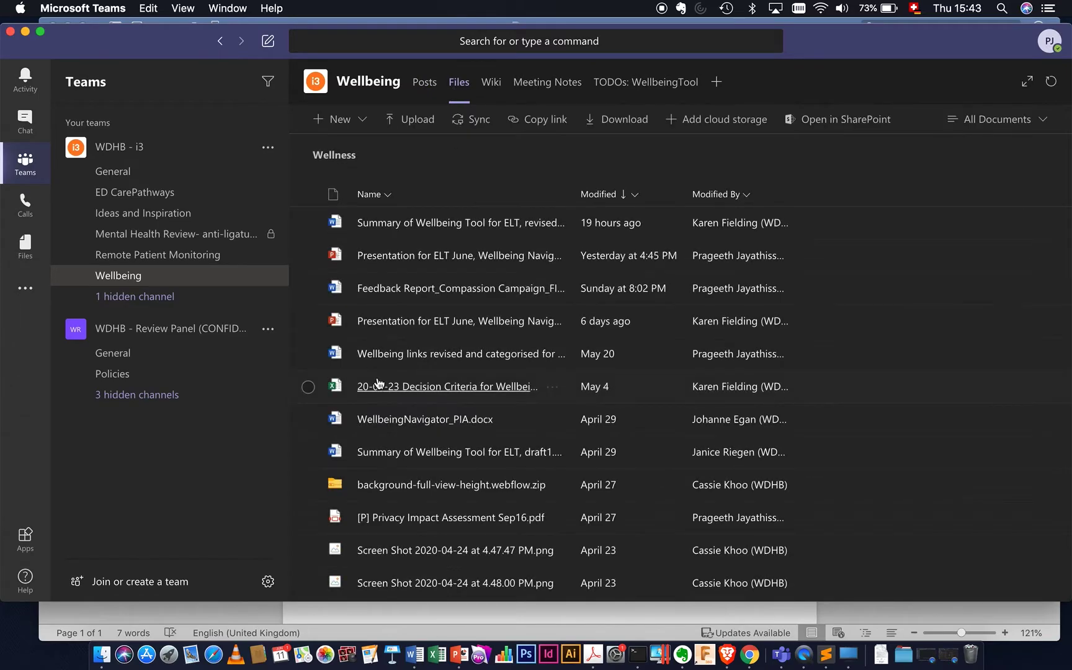
{"action": "scroll", "coordinate": [471, 231], "scroll_direction": "down", "scroll_amount": 10}
{"action": "scroll", "coordinate": [471, 231], "scroll_direction": "up", "scroll_amount": 10}
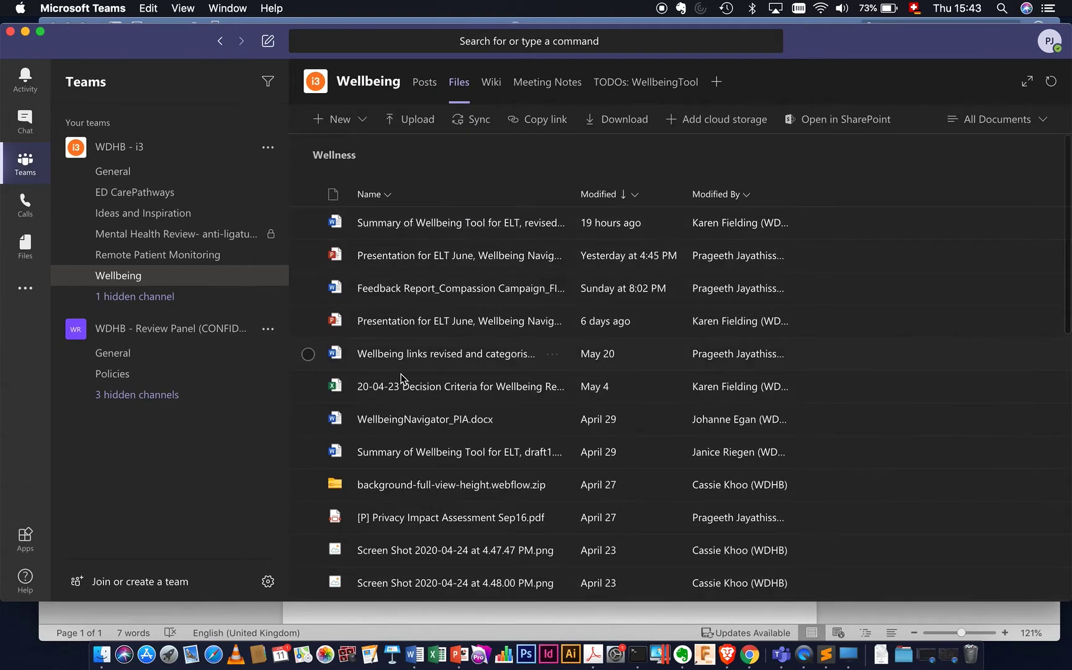
{"action": "scroll", "coordinate": [712, 459], "scroll_direction": "down", "scroll_amount": 10}
{"action": "scroll", "coordinate": [711, 371], "scroll_direction": "up", "scroll_amount": 10}
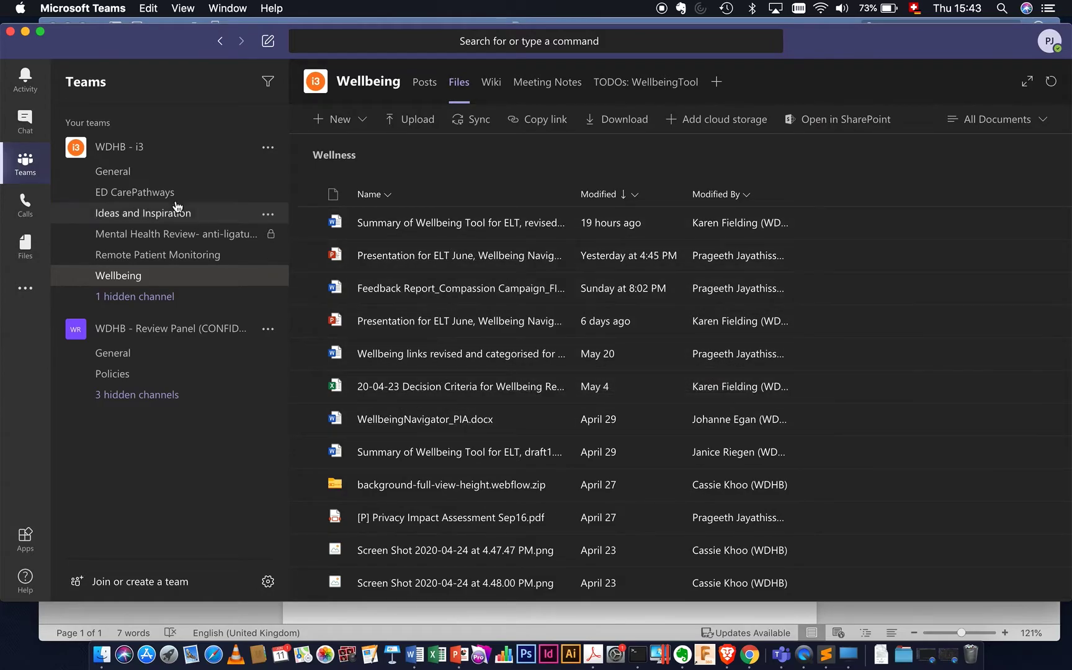
View the folder structure in the Remote Patient Monitoring channel's files.
{"action": "left_click", "coordinate": [194, 258]}
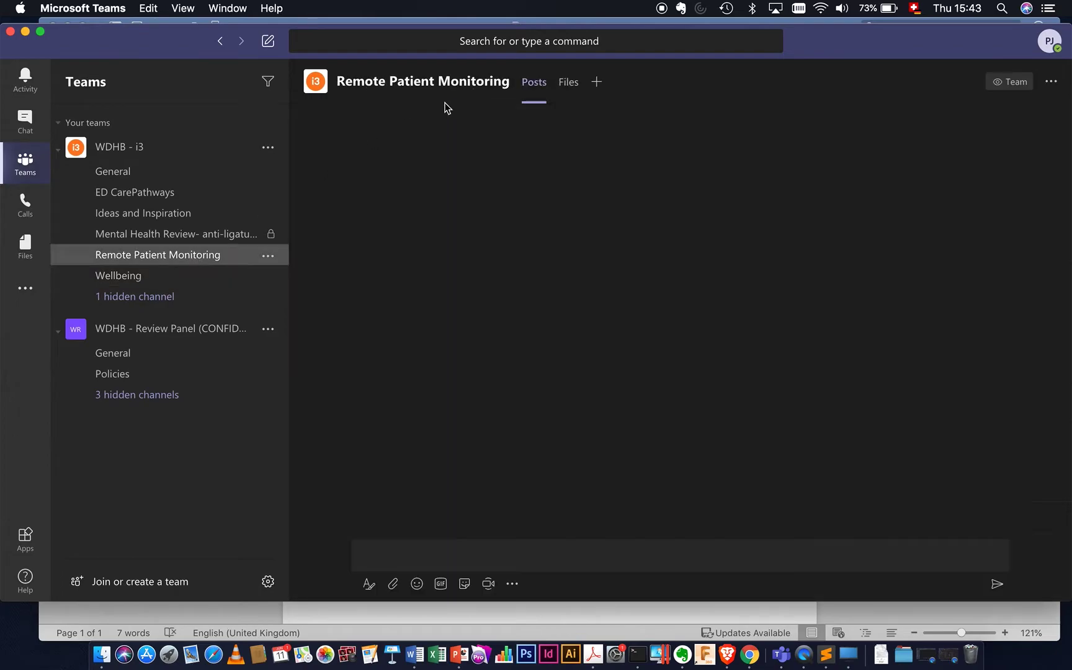
{"action": "left_click", "coordinate": [569, 85]}
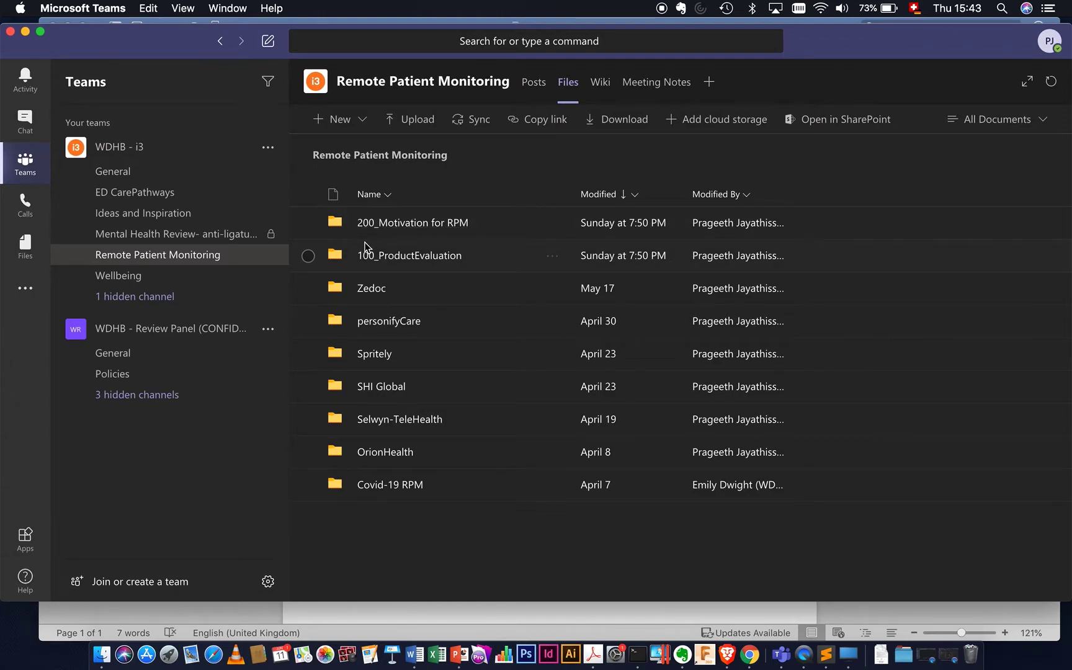
Switch to Finder, open Documents and look through the contents of the numbered top-level folders.
{"action": "left_click", "coordinate": [101, 655]}
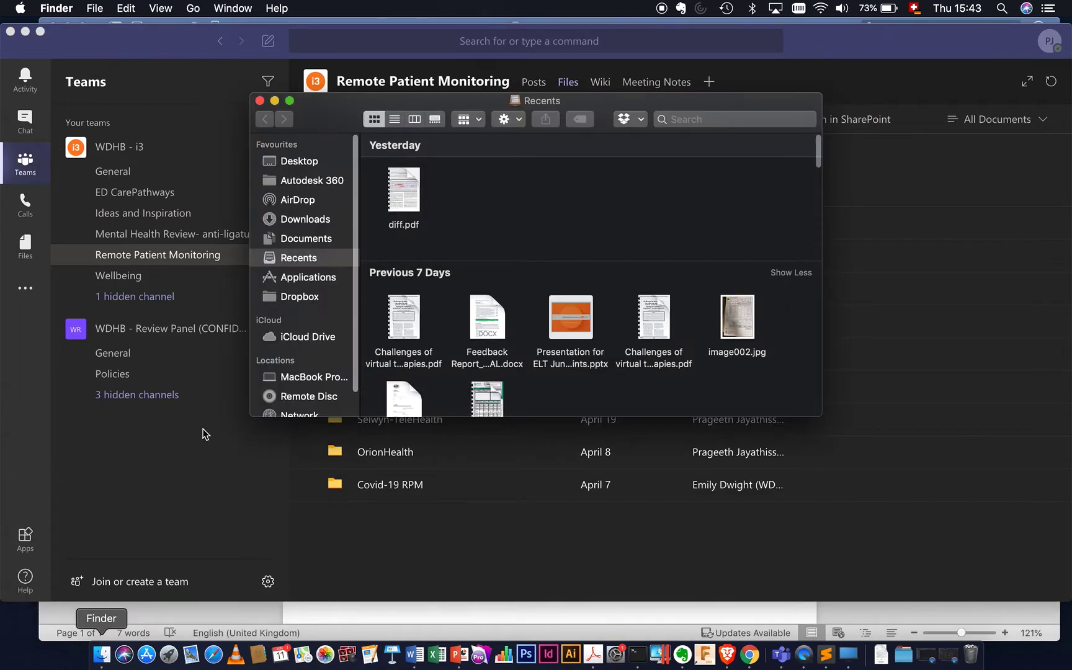
{"action": "left_click", "coordinate": [319, 244]}
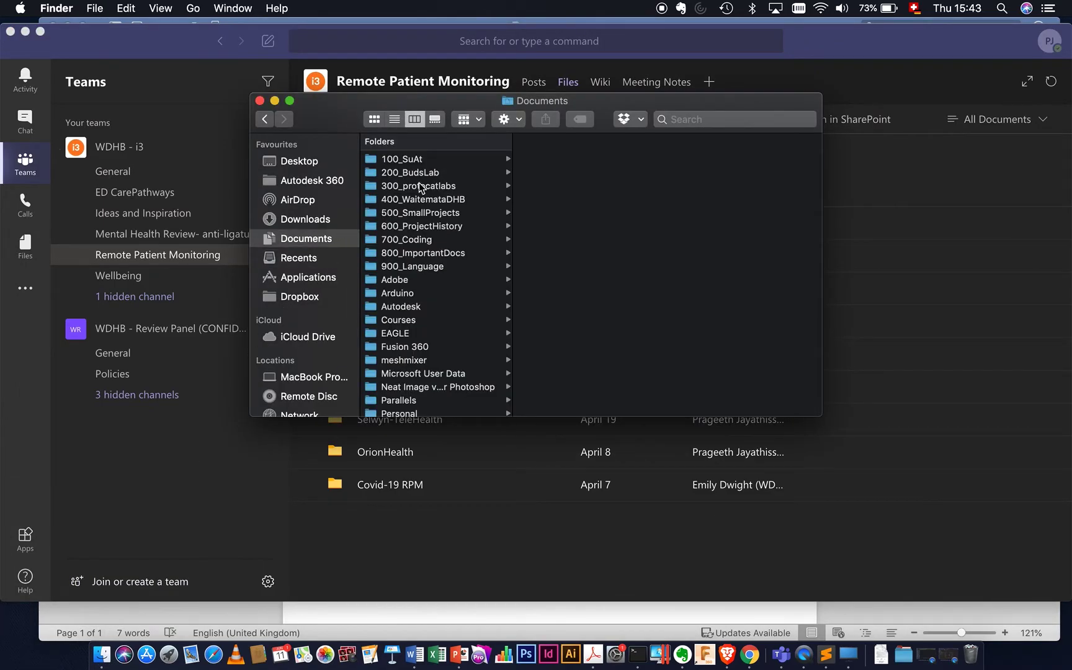
{"action": "left_click", "coordinate": [407, 159]}
{"action": "key", "text": "Down"}
{"action": "key", "text": "Down"}
{"action": "key", "text": "Down"}
{"action": "key", "text": "Down"}
{"action": "key", "text": "Down"}
{"action": "key", "text": "Down"}
{"action": "key", "text": "Up"}
{"action": "key", "text": "Up"}
{"action": "key", "text": "Up"}
{"action": "key", "text": "Up"}
{"action": "key", "text": "Up"}
{"action": "key", "text": "Up"}
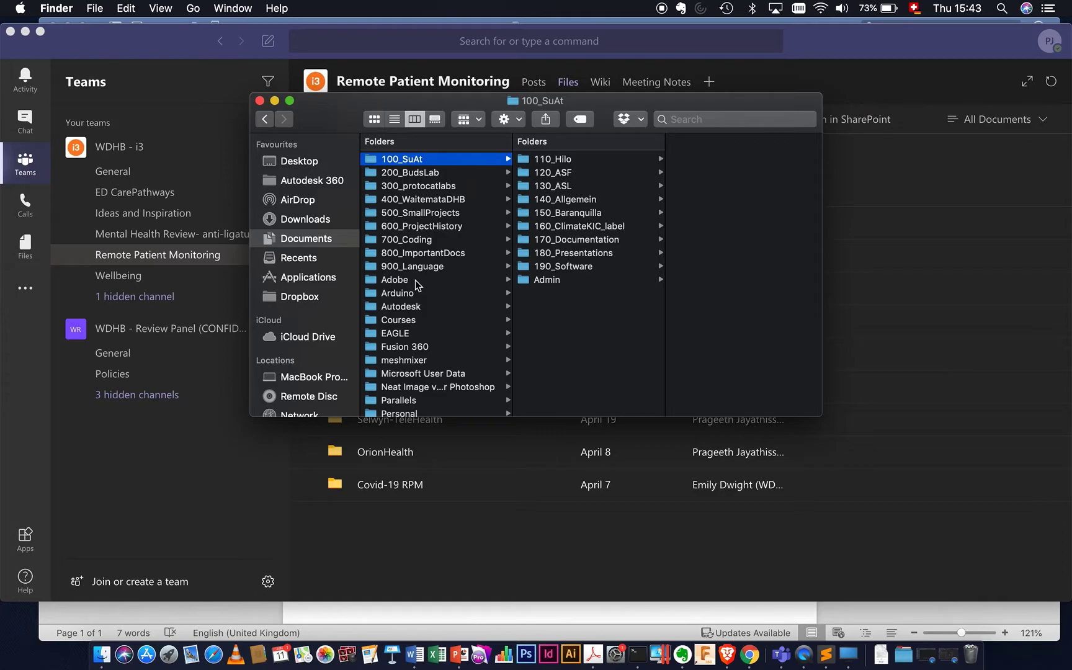
{"action": "key", "text": "Down"}
{"action": "key", "text": "Down"}
{"action": "key", "text": "Down"}
{"action": "key", "text": "Up"}
{"action": "key", "text": "Up"}
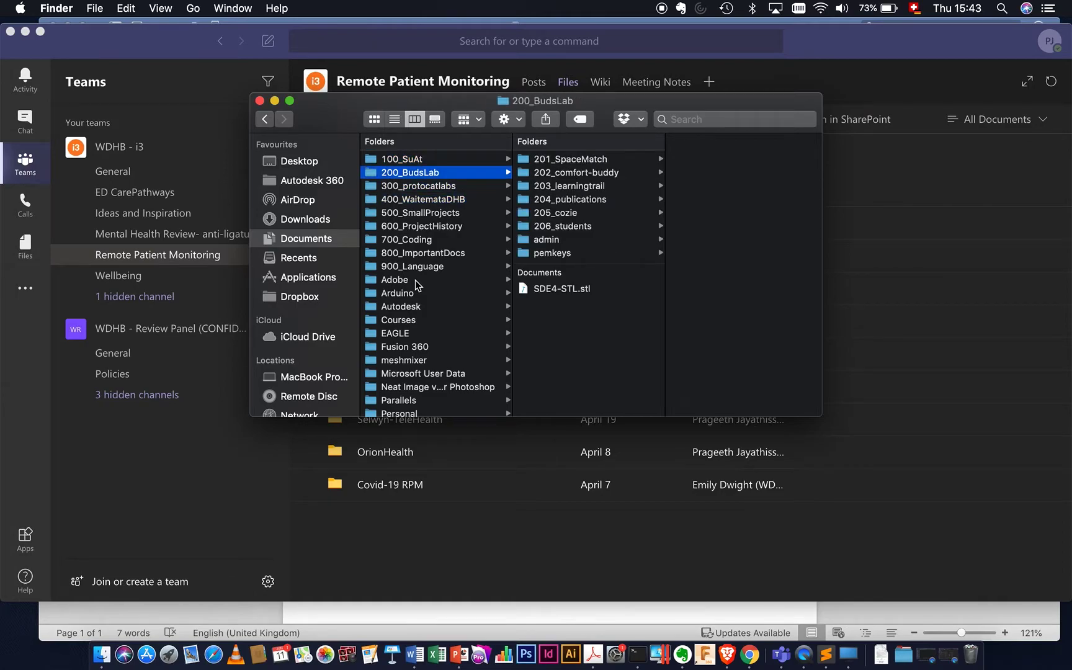
{"action": "key", "text": "Up"}
{"action": "key", "text": "Down"}
{"action": "key", "text": "Down"}
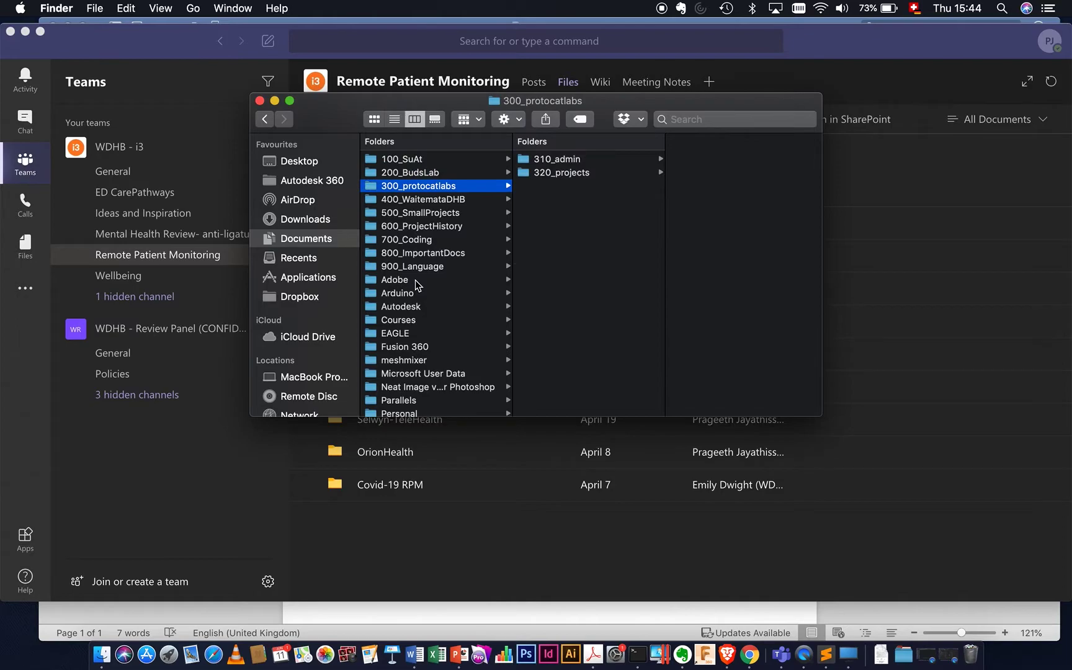
{"action": "key", "text": "Down"}
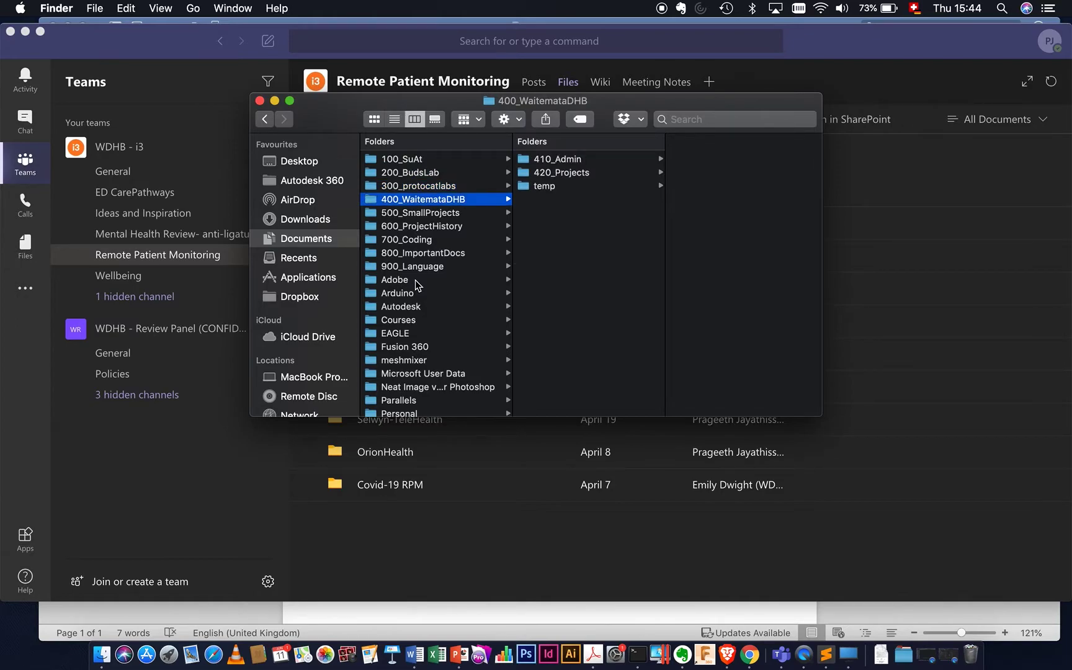
Browse the nested numbering from the 100_SuAt folder through 120_ASF to 121_Prototypes.
{"action": "key", "text": "Up"}
{"action": "key", "text": "Up"}
{"action": "key", "text": "Up"}
{"action": "key", "text": "Right"}
{"action": "key", "text": "Down"}
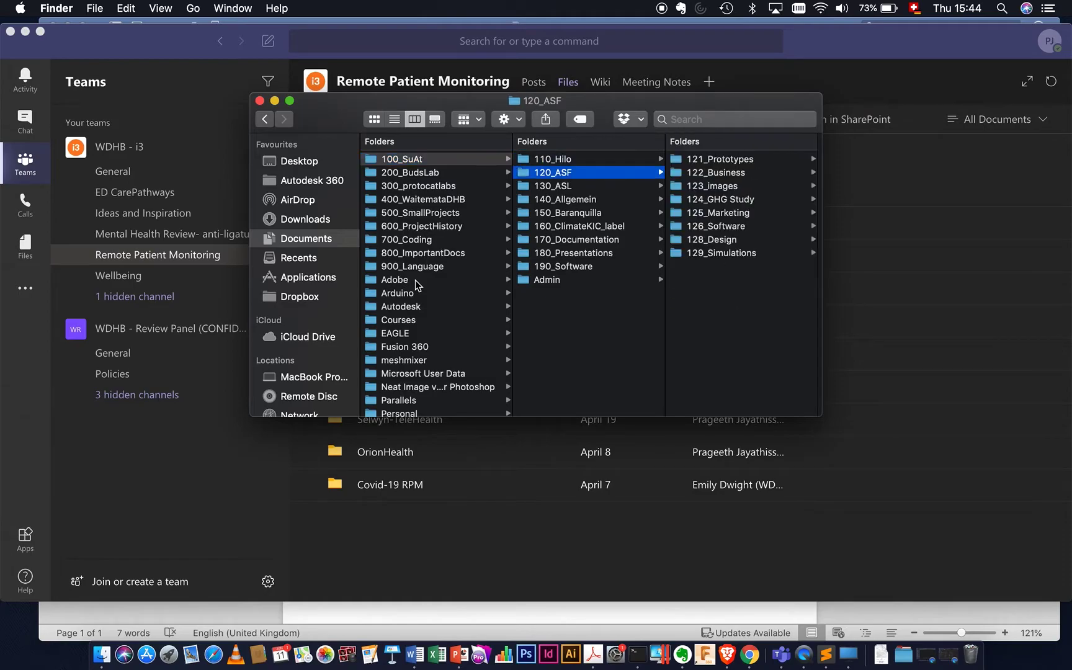
{"action": "key", "text": "Down"}
{"action": "key", "text": "Down"}
{"action": "key", "text": "Up"}
{"action": "key", "text": "Up"}
{"action": "key", "text": "Right"}
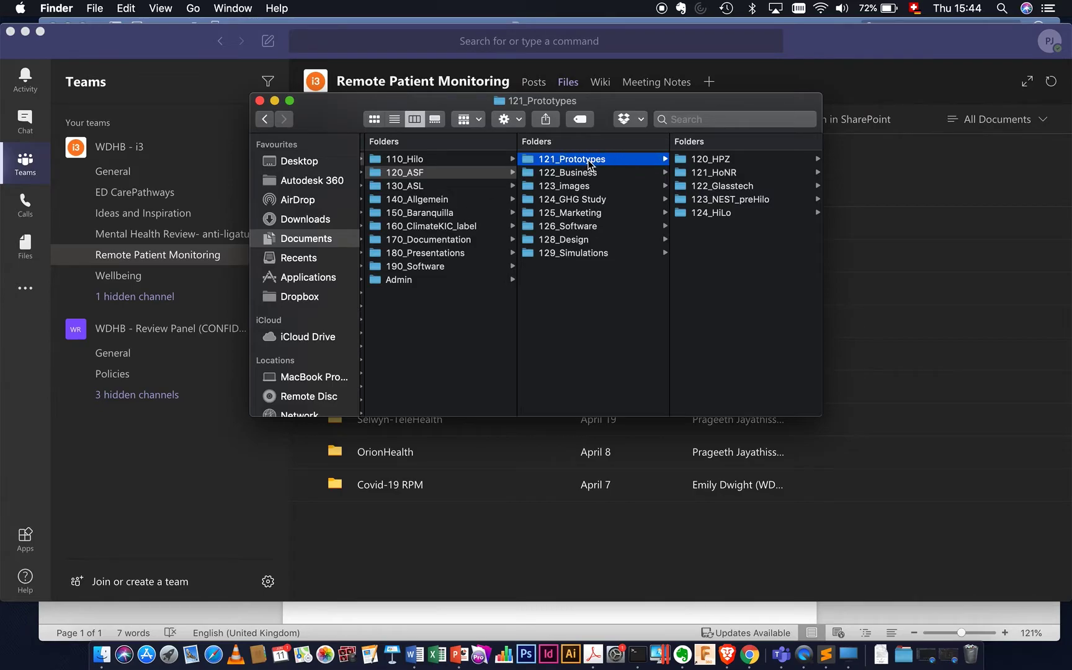
Compare the list and column views of 121_Prototypes and view the contents of the 200_BudsLab folder.
{"action": "left_click", "coordinate": [395, 119]}
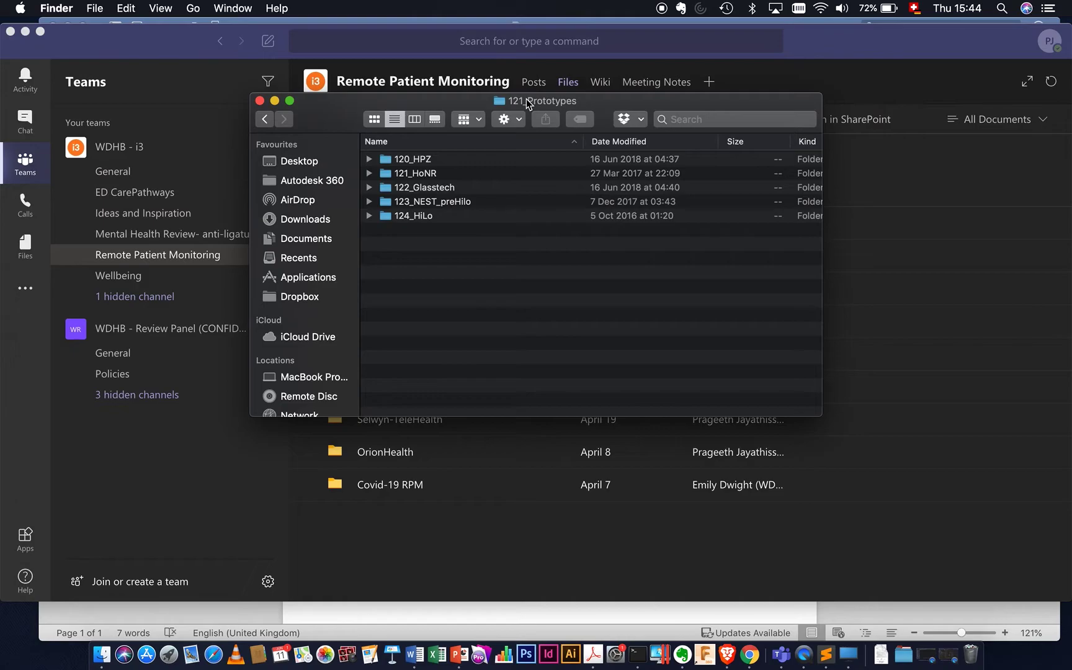
{"action": "left_click", "coordinate": [414, 119]}
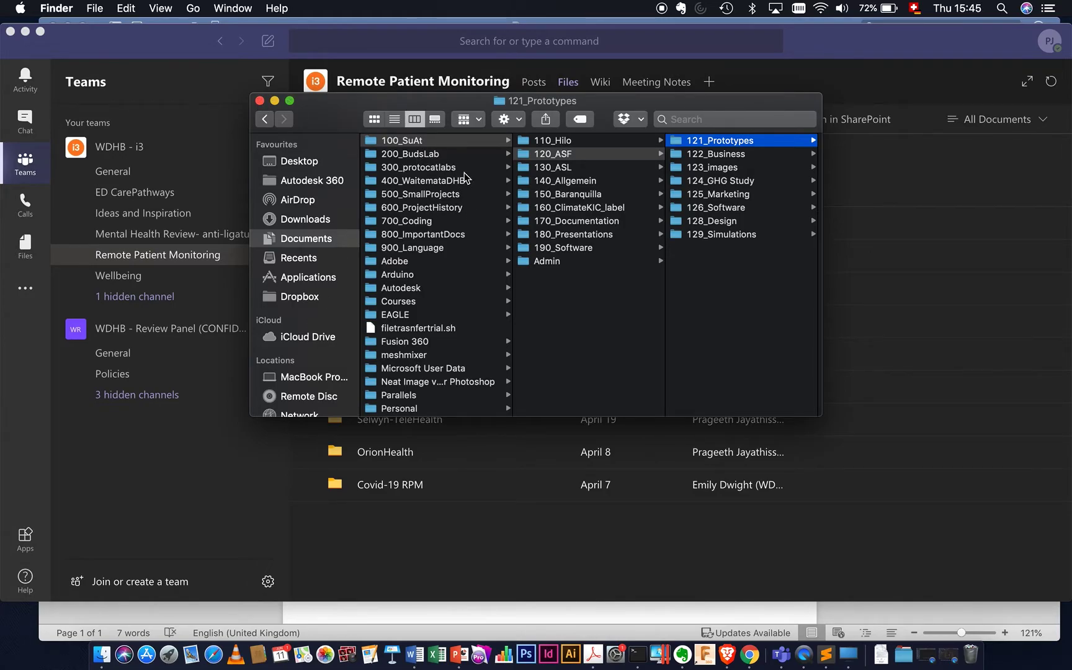
{"action": "left_click", "coordinate": [397, 155]}
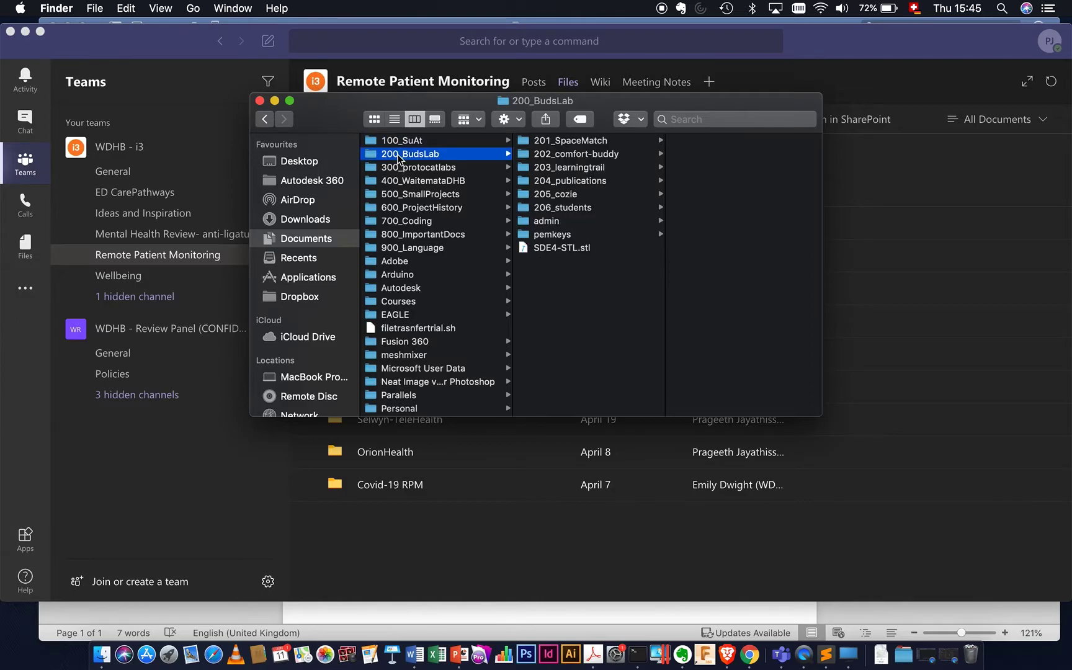
Try renumbering the 400_WaitemataDHB folder as 500_WaitemataDHB and restore its 400 prefix.
{"action": "left_click", "coordinate": [426, 182]}
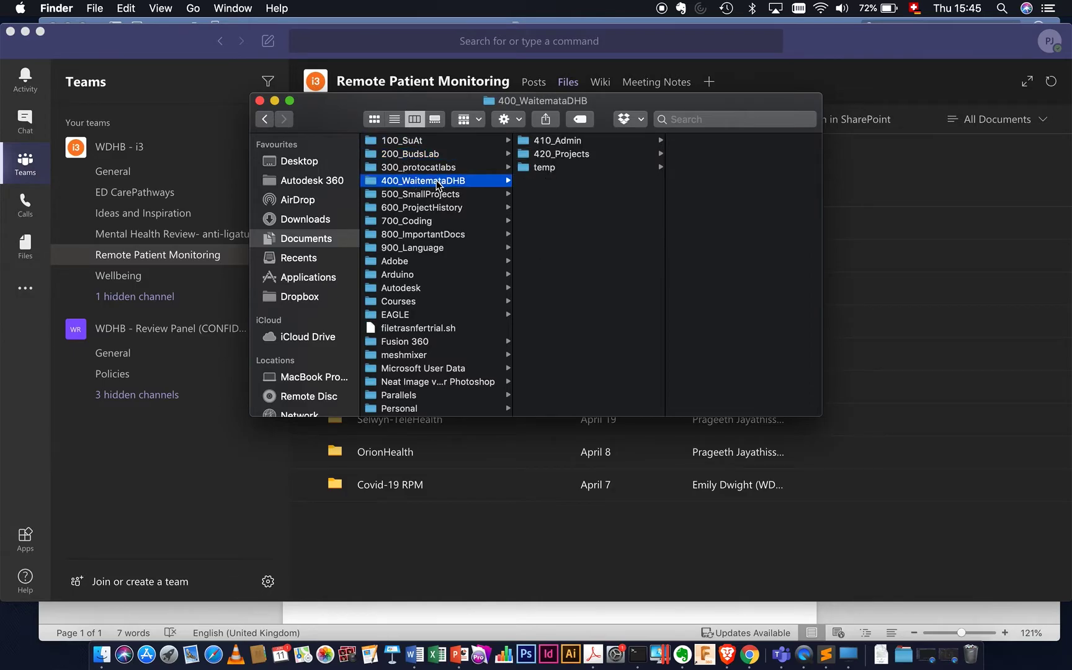
{"action": "left_click", "coordinate": [391, 181]}
{"action": "left_click", "coordinate": [388, 182]}
{"action": "key", "text": "BackSpace"}
{"action": "type", "text": "5"}
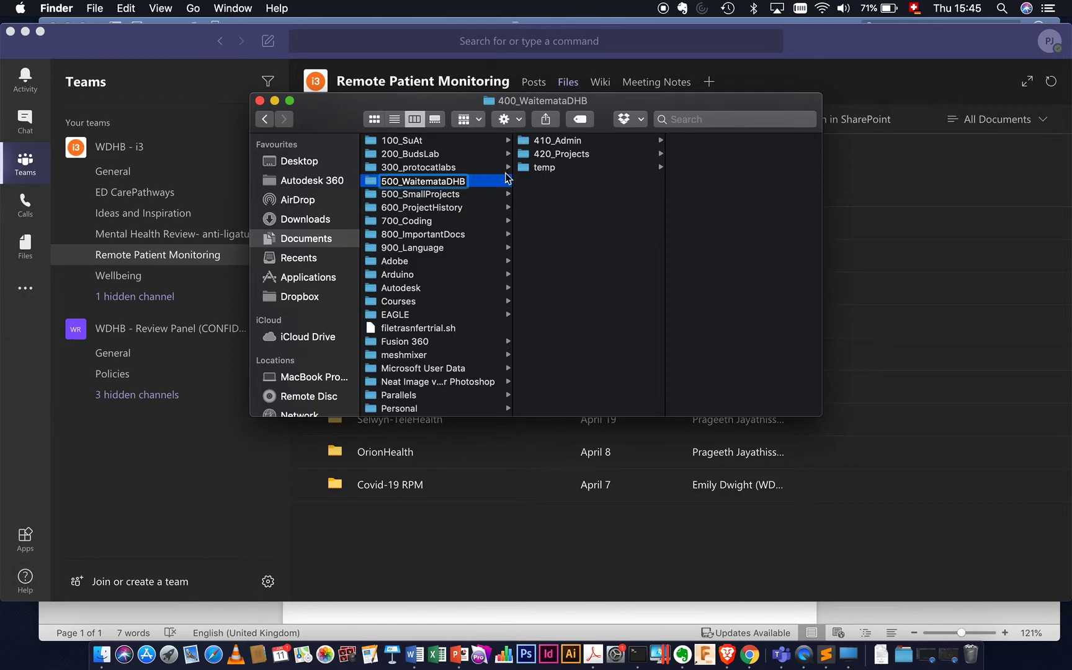
{"action": "key", "text": "BackSpace"}
{"action": "type", "text": "4"}
{"action": "key", "text": "Return"}
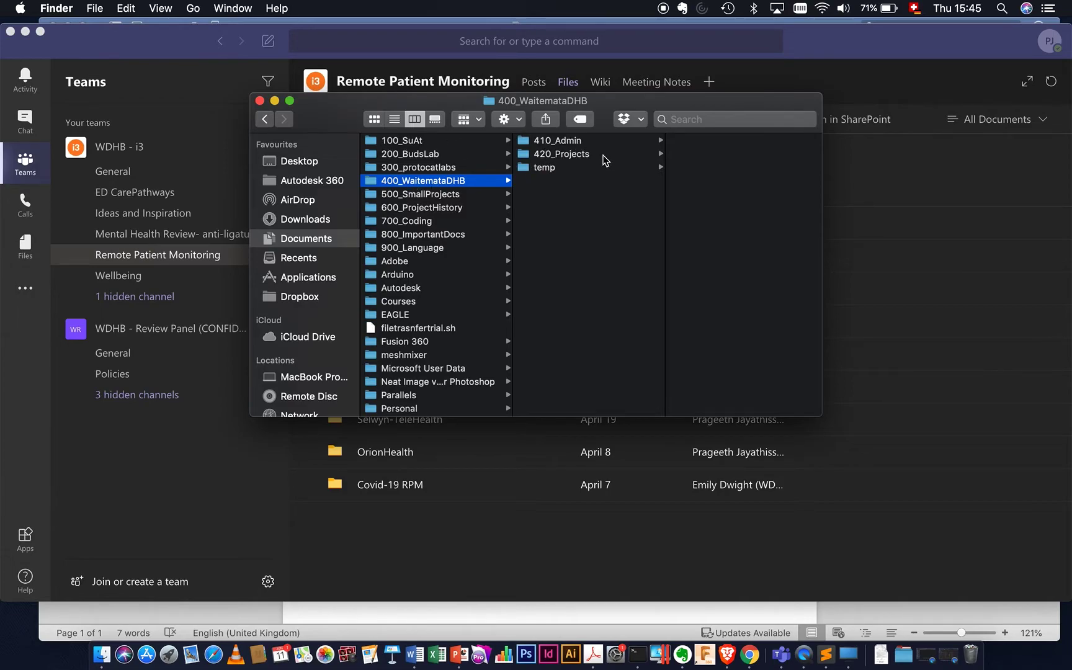
View the 410_Admin and 420_Projects folders inside 400_WaitemataDHB and close the Finder window.
{"action": "left_click", "coordinate": [622, 154]}
{"action": "left_click", "coordinate": [608, 141]}
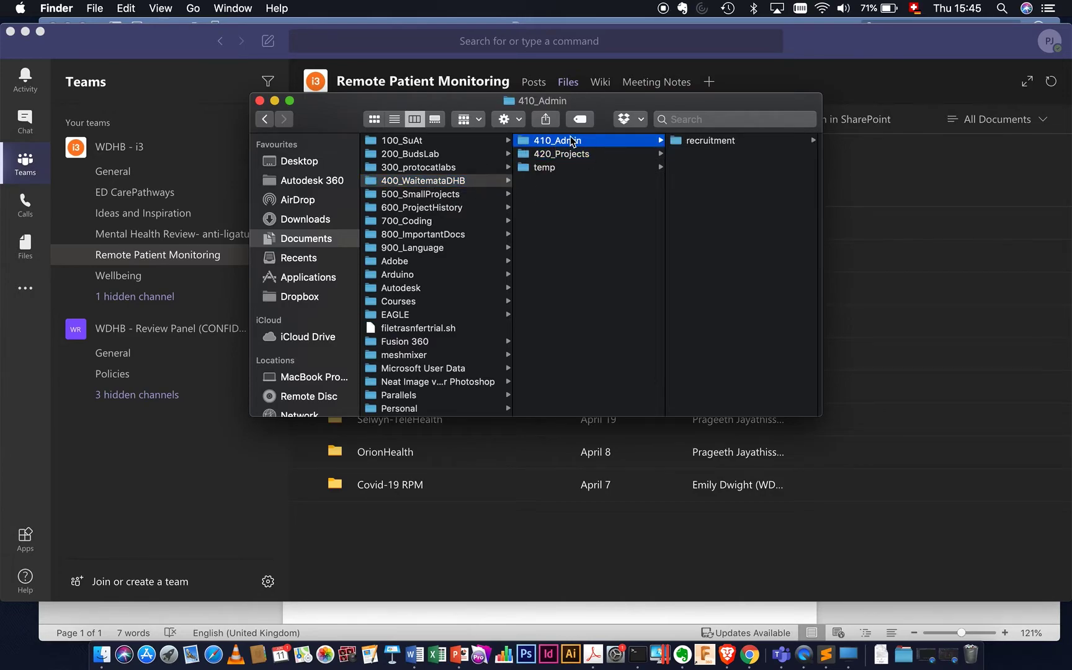
{"action": "left_click", "coordinate": [573, 158]}
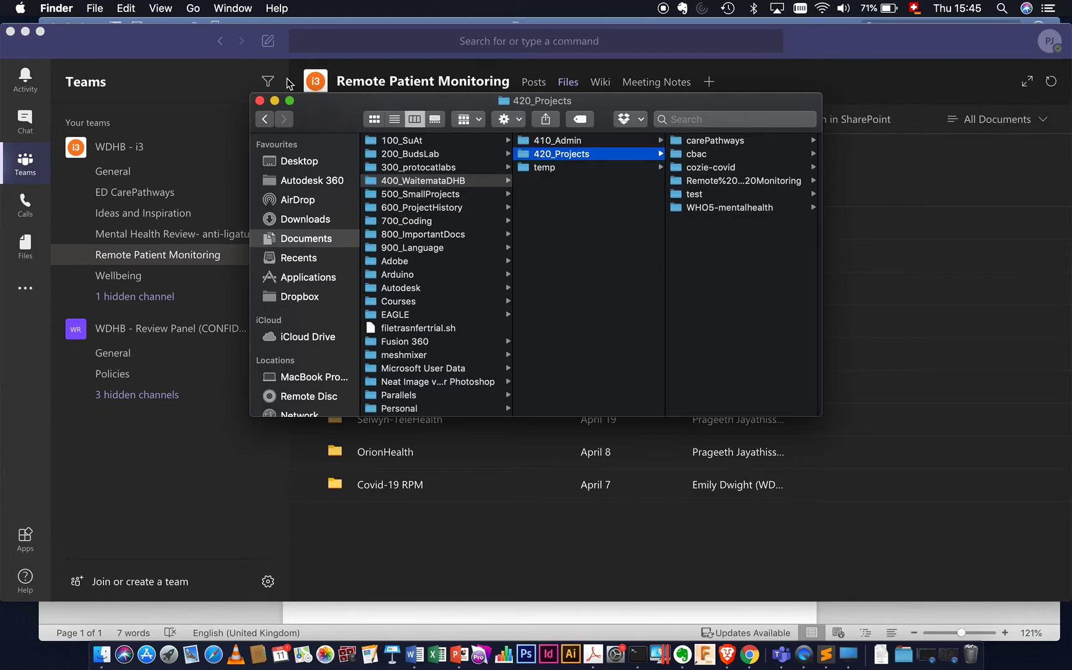
{"action": "left_click", "coordinate": [259, 101]}
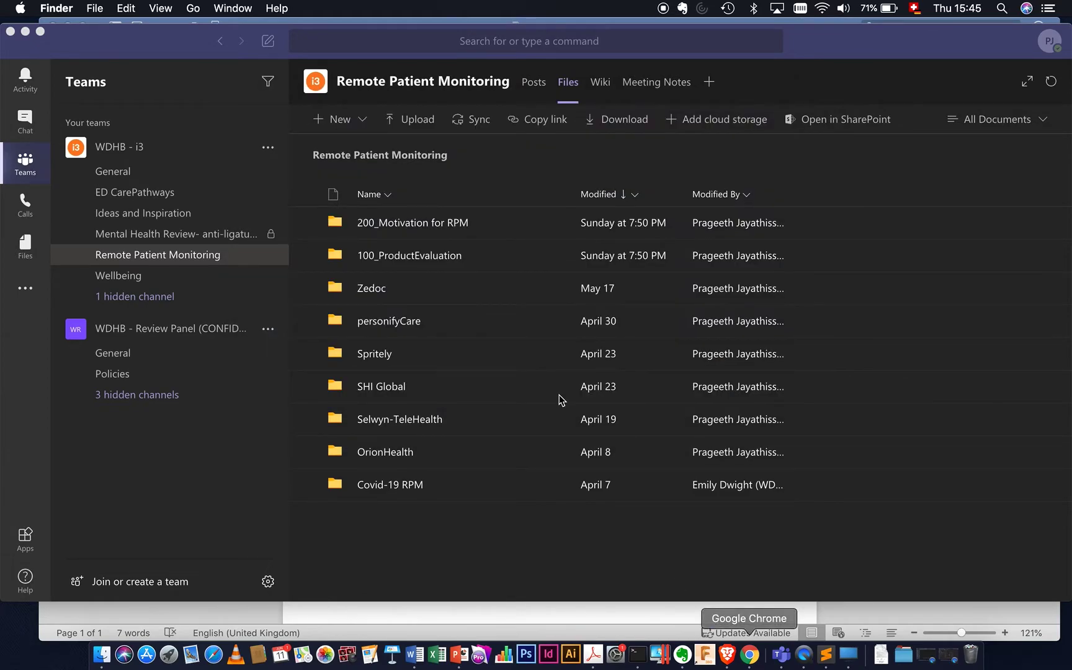
Open the General channel's wiki, show its page list and view the MS Teams 101 page.
{"action": "left_click", "coordinate": [169, 165]}
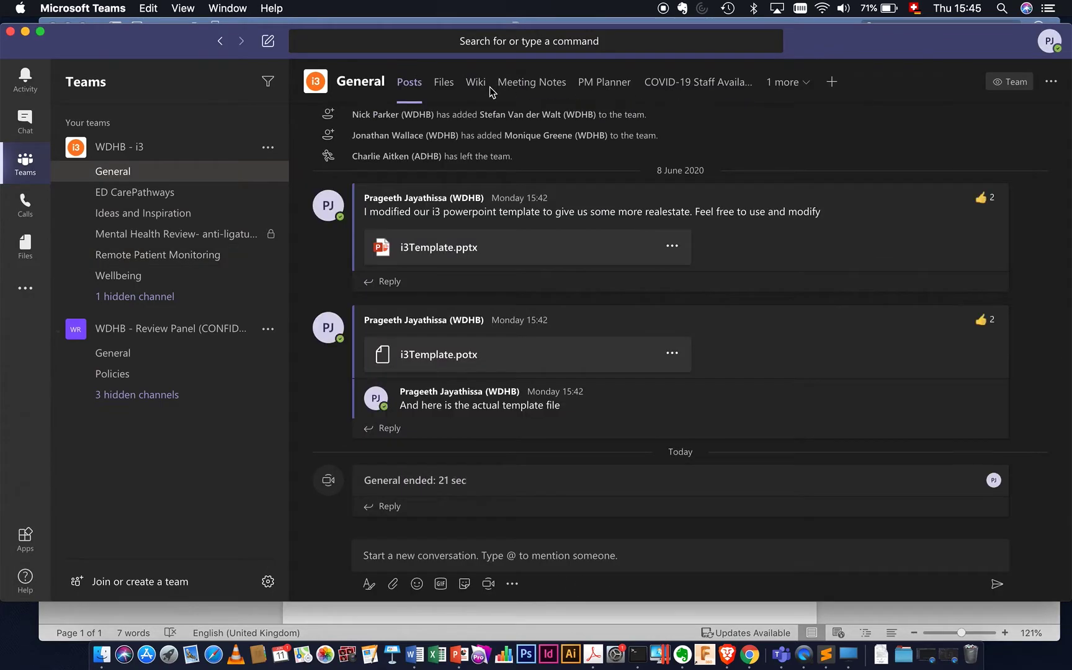
{"action": "left_click", "coordinate": [483, 88]}
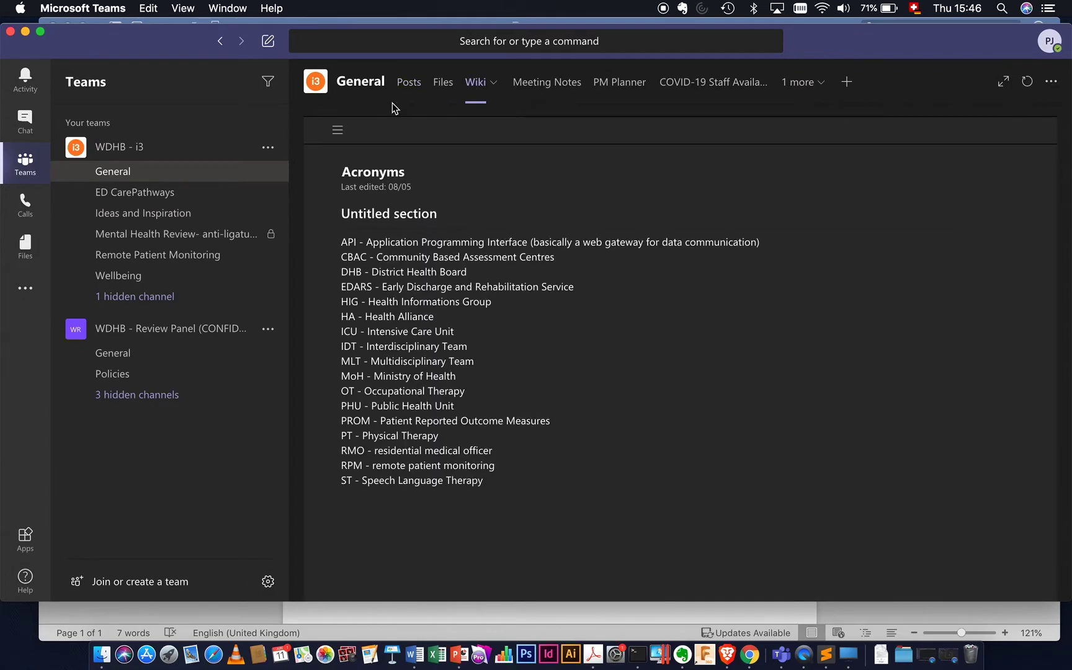
{"action": "left_click", "coordinate": [336, 132]}
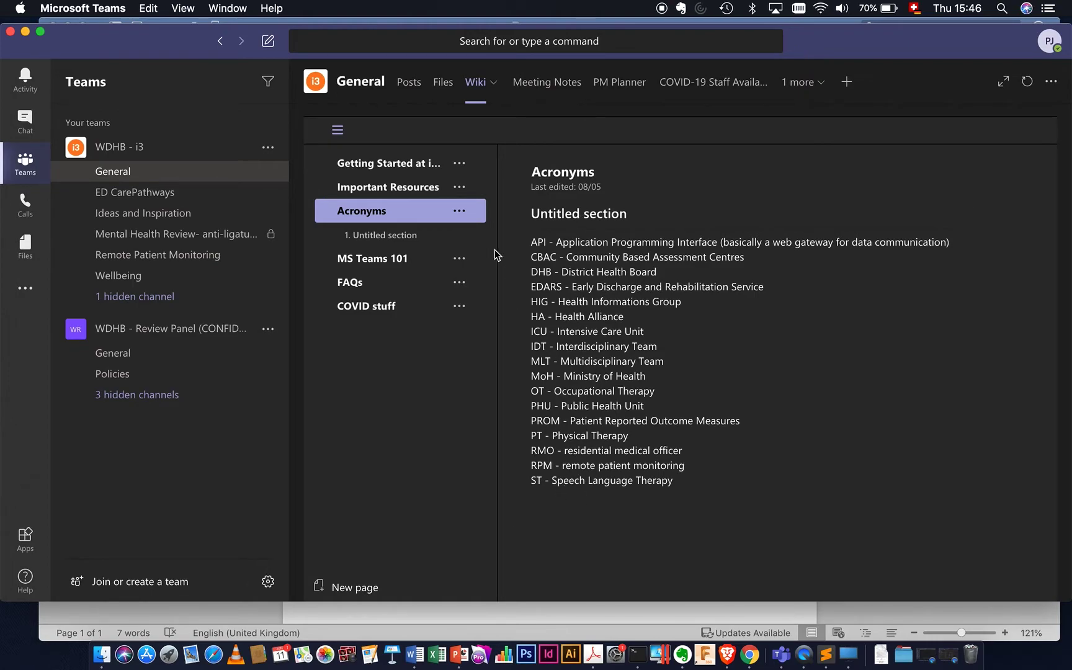
{"action": "left_click", "coordinate": [413, 269]}
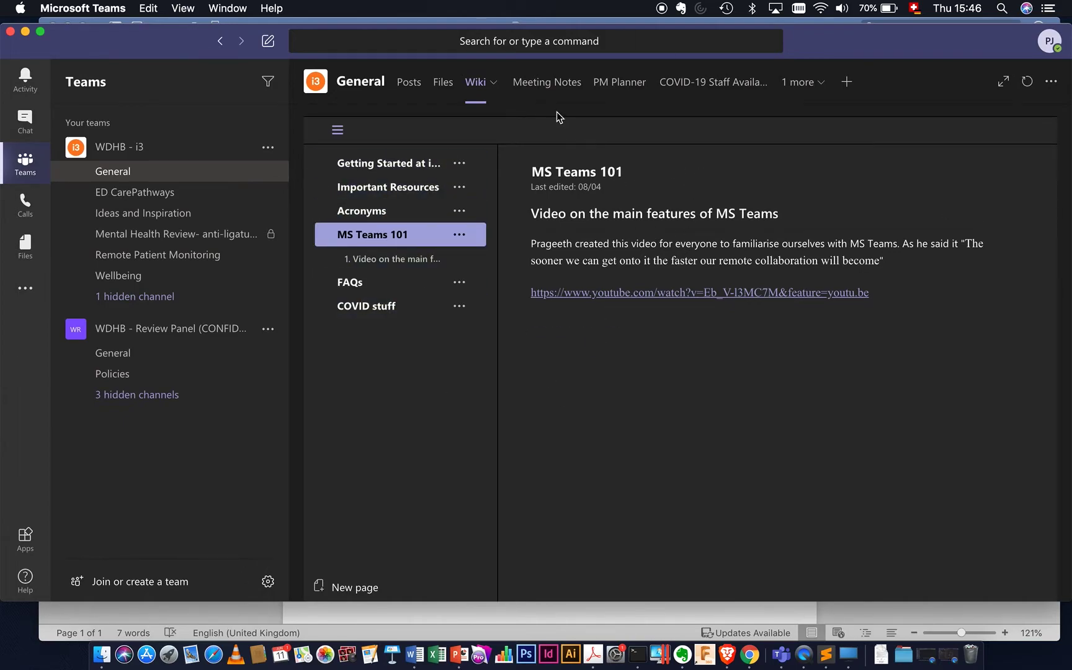
Create a new page named 2020-06-11 in the General channel's Meeting Notes.
{"action": "left_click", "coordinate": [543, 89]}
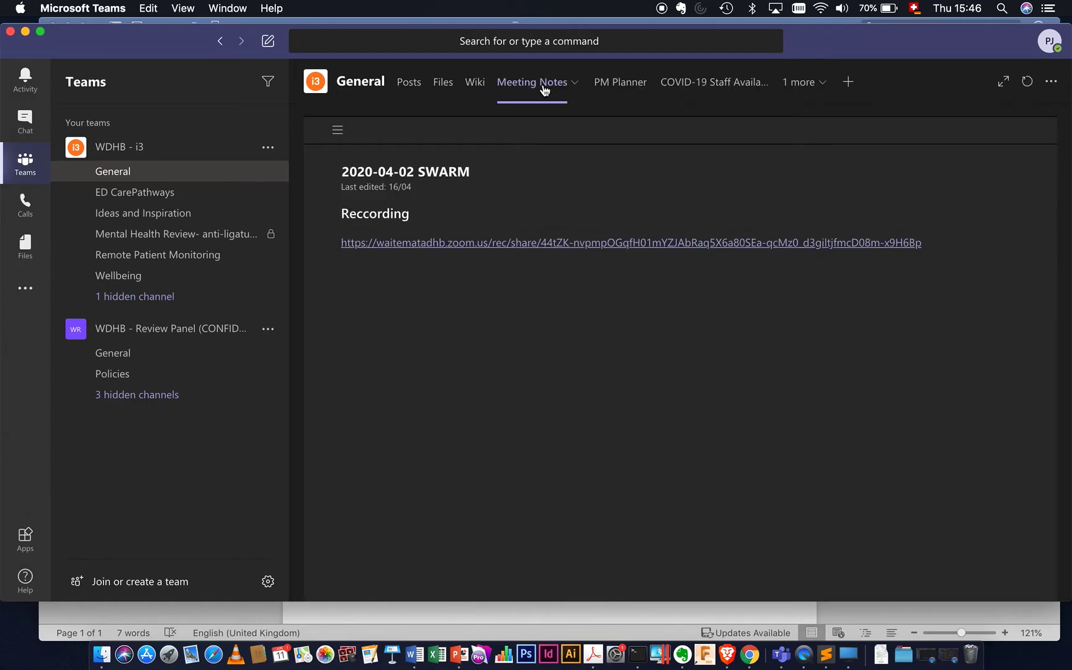
{"action": "left_click", "coordinate": [337, 138]}
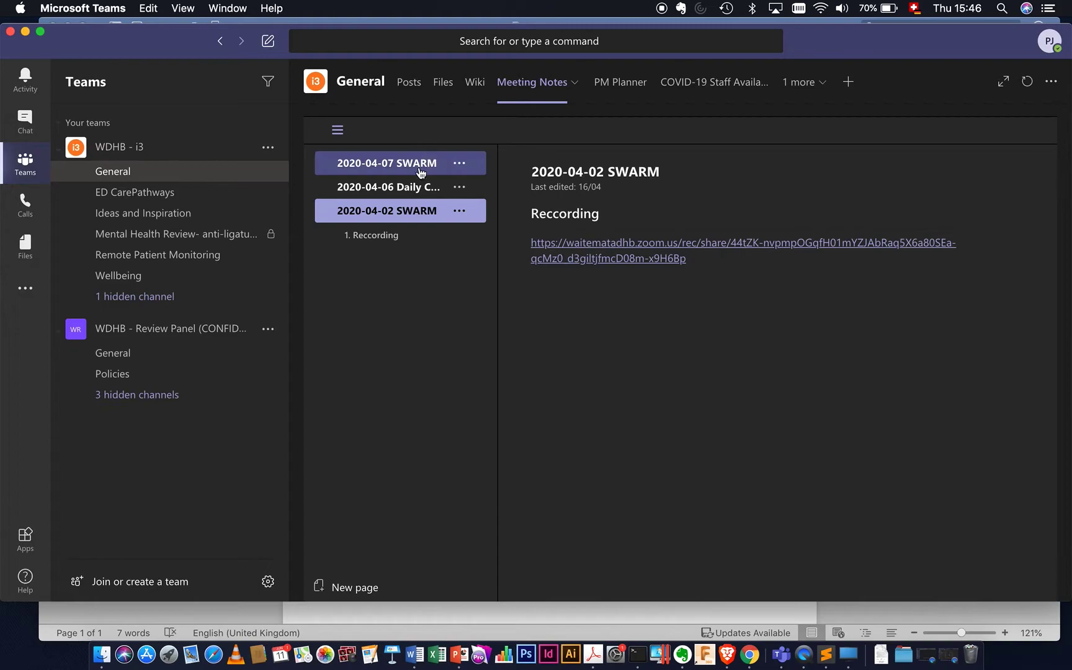
{"action": "left_click", "coordinate": [369, 593]}
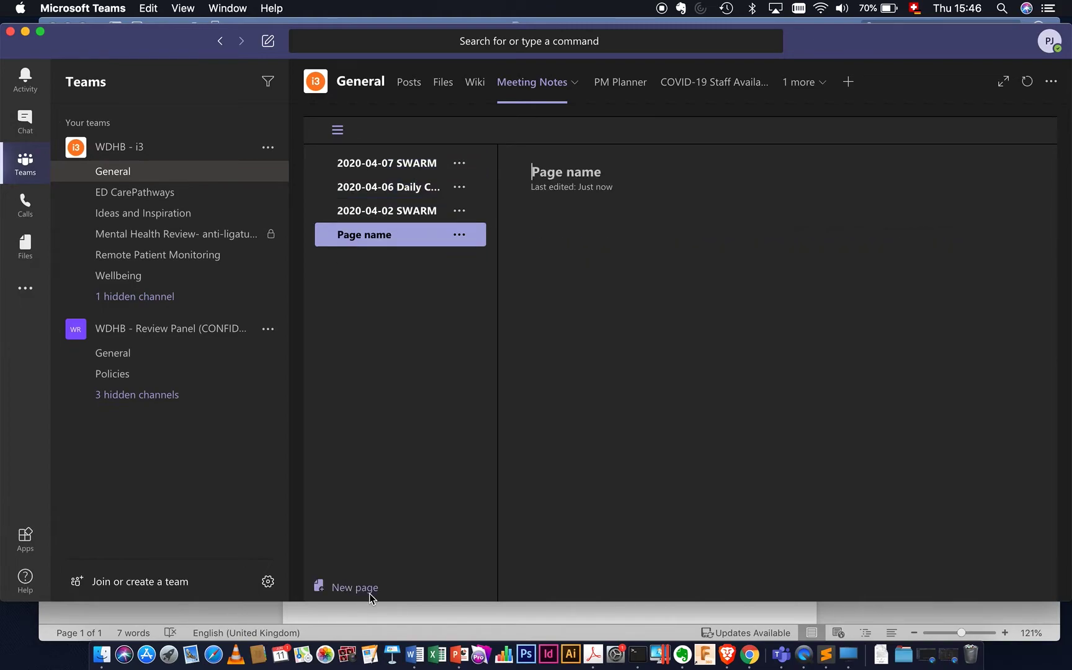
{"action": "type", "text": "2"}
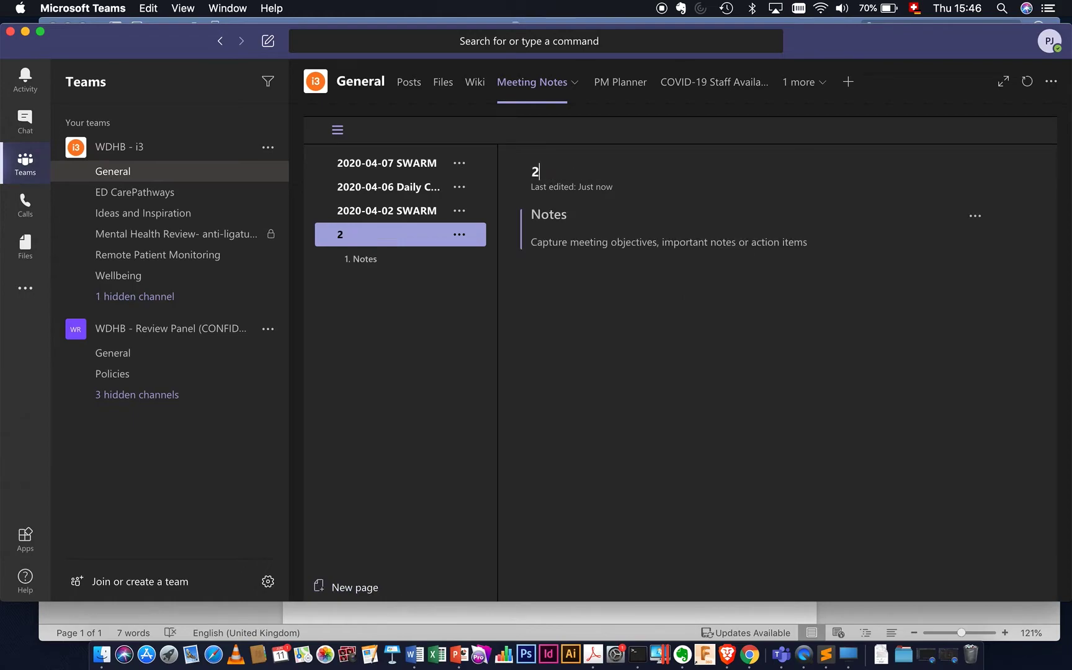
{"action": "type", "text": "020-06-11"}
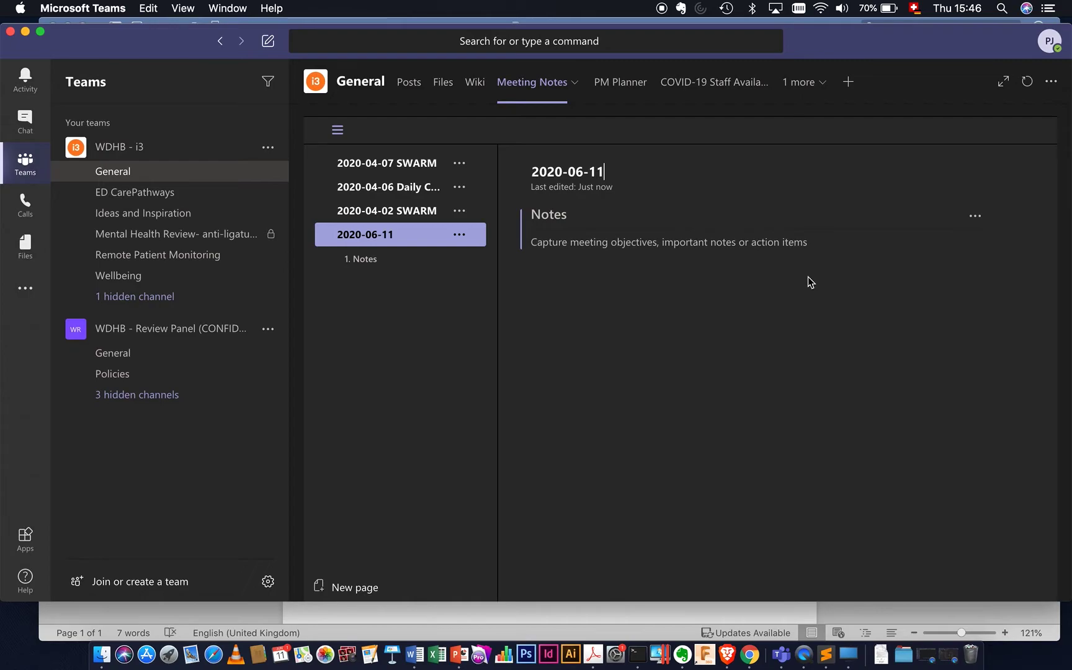
Structure the 2020-06-11 page with four section headings: Participants, Agenda, Notes and TODOs.
{"action": "left_click", "coordinate": [582, 214]}
{"action": "type", "text": "Patric"}
{"action": "type", "text": "ticipan"}
{"action": "type", "text": "t"}
{"action": "type", "text": "s"}
{"action": "left_click", "coordinate": [517, 265]}
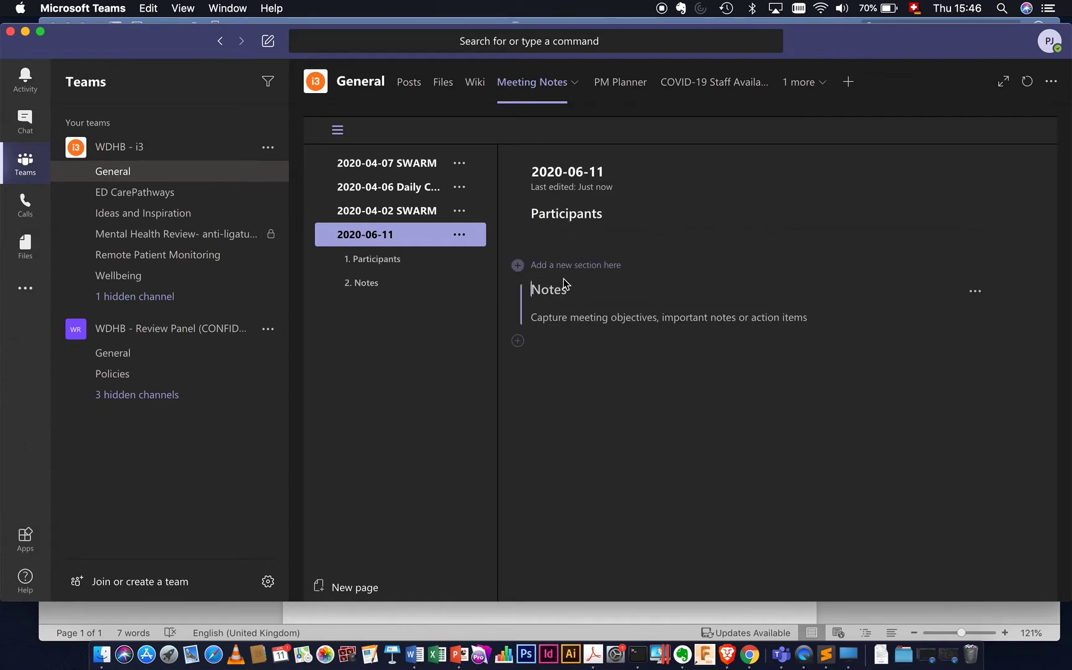
{"action": "type", "text": "Agenda"}
{"action": "left_click", "coordinate": [528, 341]}
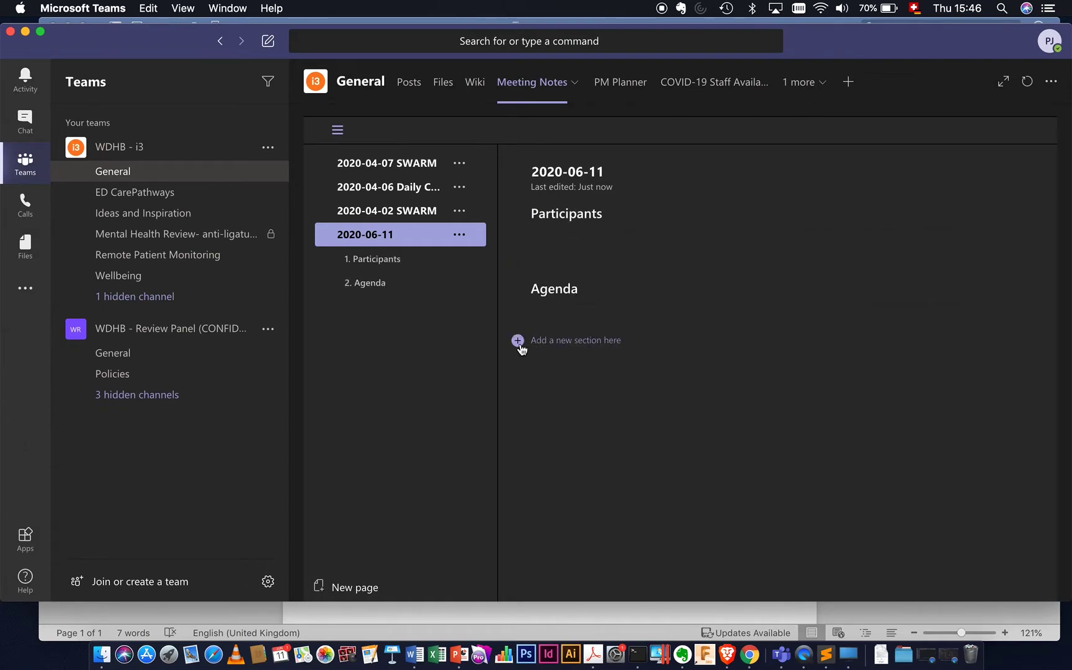
{"action": "type", "text": "Notes"}
{"action": "left_click", "coordinate": [517, 416]}
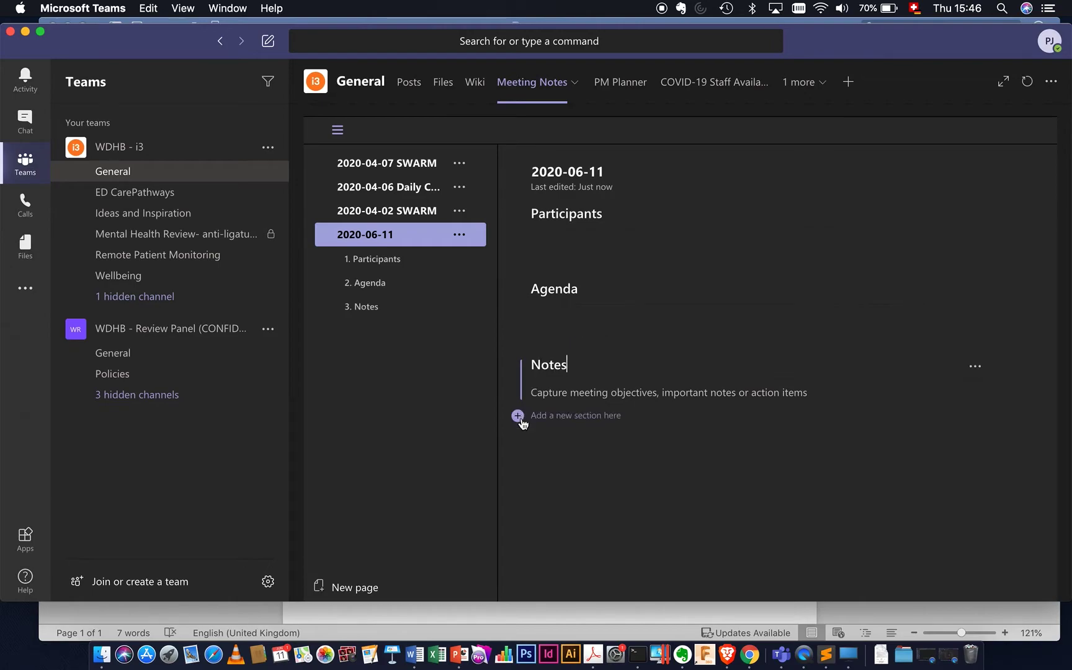
{"action": "type", "text": "TODOs"}
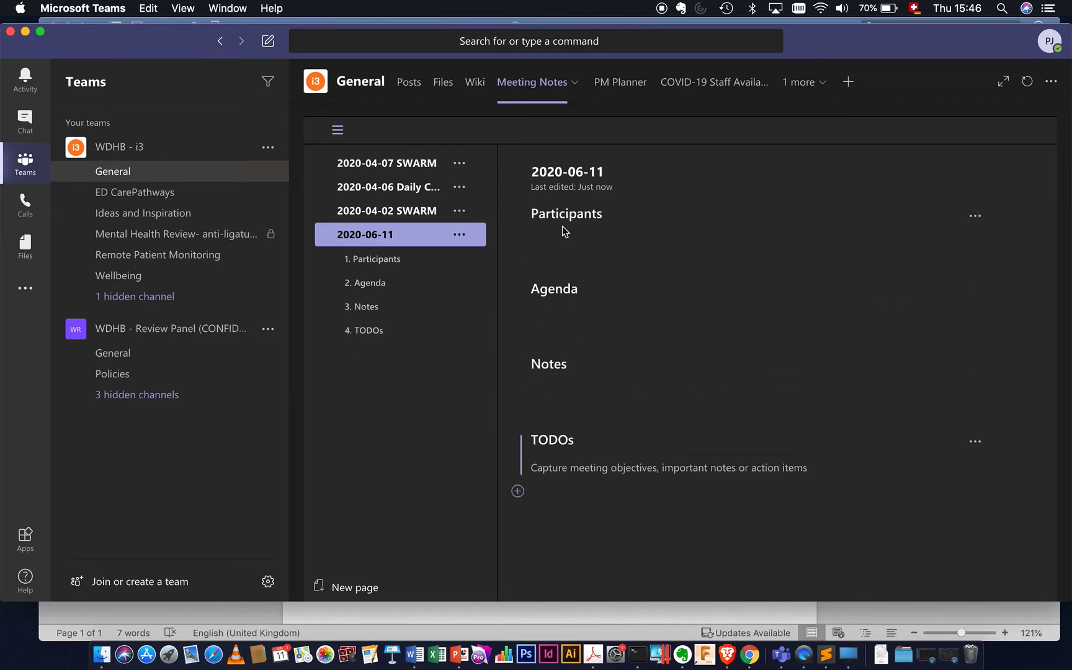
Enter the participant's first name followed by "sdflskdf" under Participants.
{"action": "left_click", "coordinate": [564, 257]}
{"action": "left_click", "coordinate": [565, 256]}
{"action": "type", "text": "PJ"}
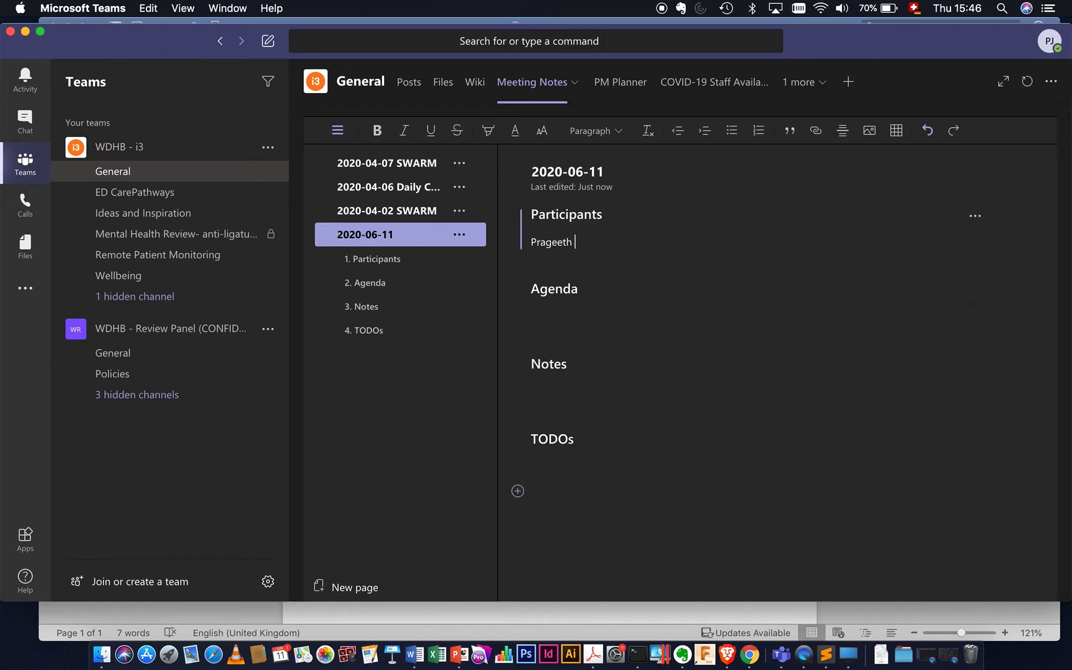
{"action": "type", "text": "sdflskdf"}
Fill Agenda with three "-" lines and a "sdfsdf" line, and enter "fsdf" under Notes.
{"action": "left_click", "coordinate": [572, 325]}
{"action": "type", "text": "-"}
{"action": "key", "text": "Return"}
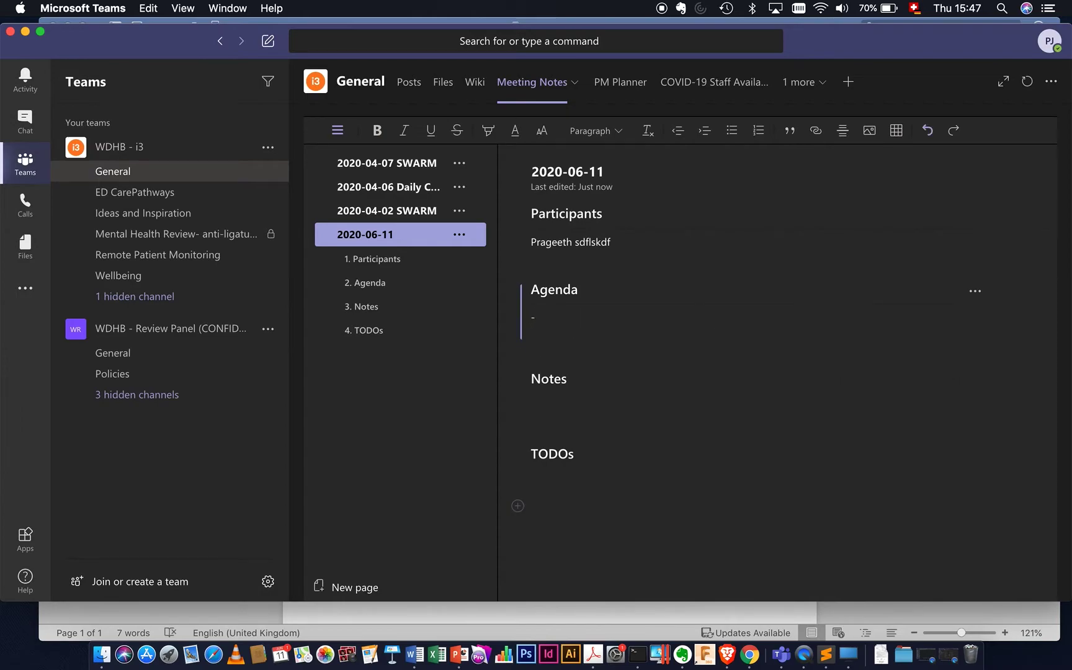
{"action": "type", "text": "-"}
{"action": "key", "text": "Return"}
{"action": "type", "text": "-"}
{"action": "key", "text": "Return"}
{"action": "type", "text": "sdfsdf"}
{"action": "left_click", "coordinate": [562, 438]}
{"action": "type", "text": "fsdf"}
Add a task under TODOs consisting of "@" with the assignee's first name and ": do this".
{"action": "left_click", "coordinate": [566, 505]}
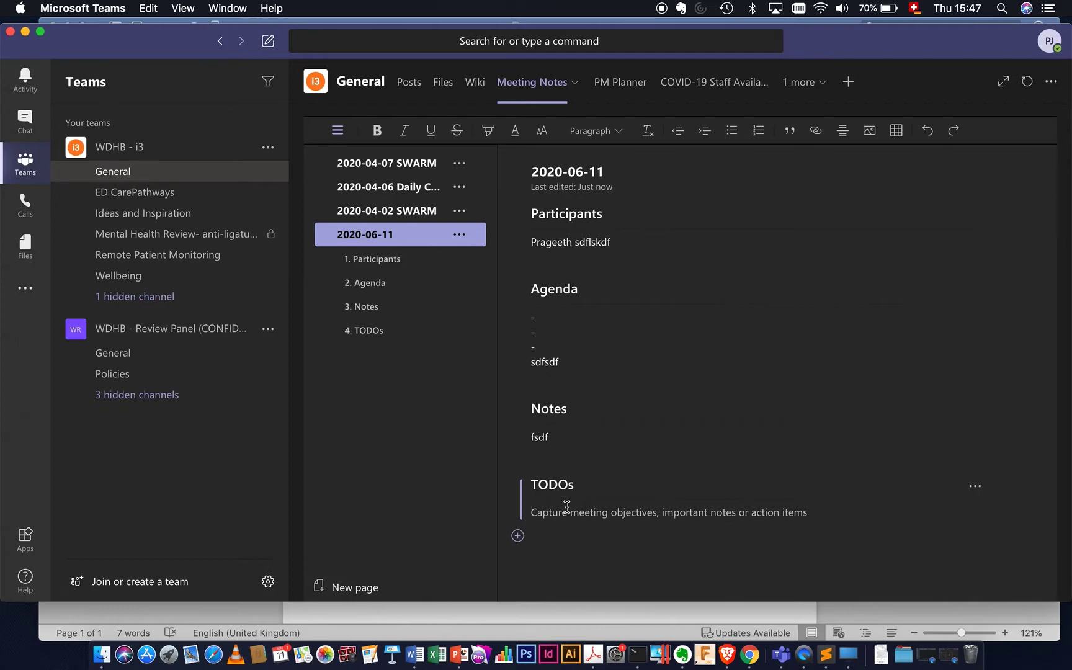
{"action": "type", "text": "@Prageeeth"}
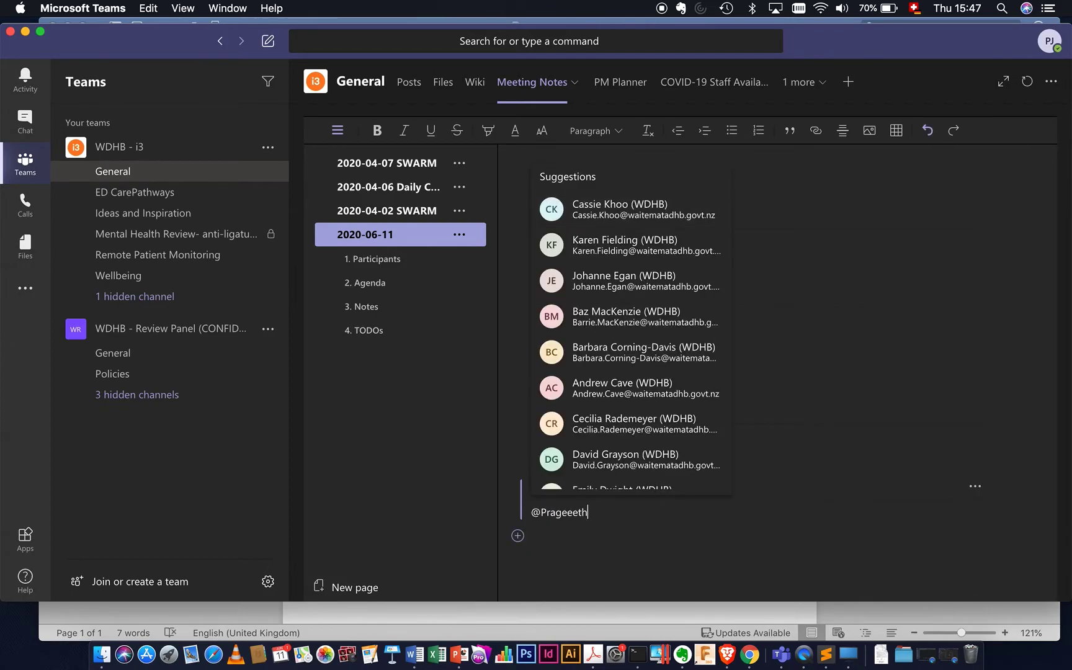
{"action": "type", "text": ": do this"}
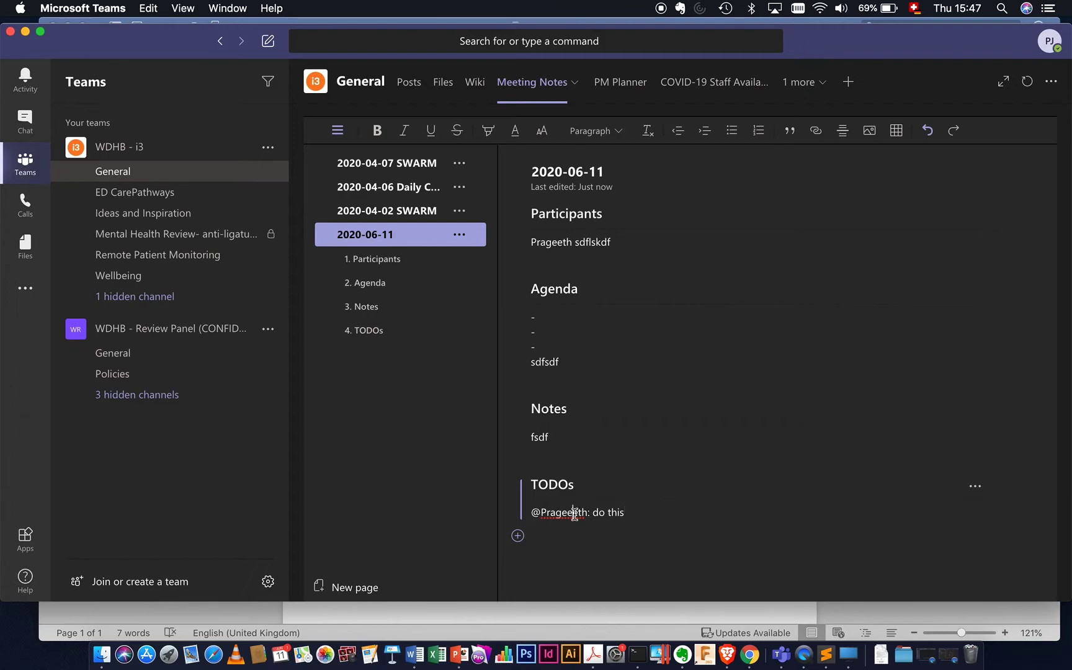
Turn the assignee's name in the TODOs task into a mention of that team member.
{"action": "left_click", "coordinate": [574, 513]}
{"action": "left_click", "coordinate": [620, 464]}
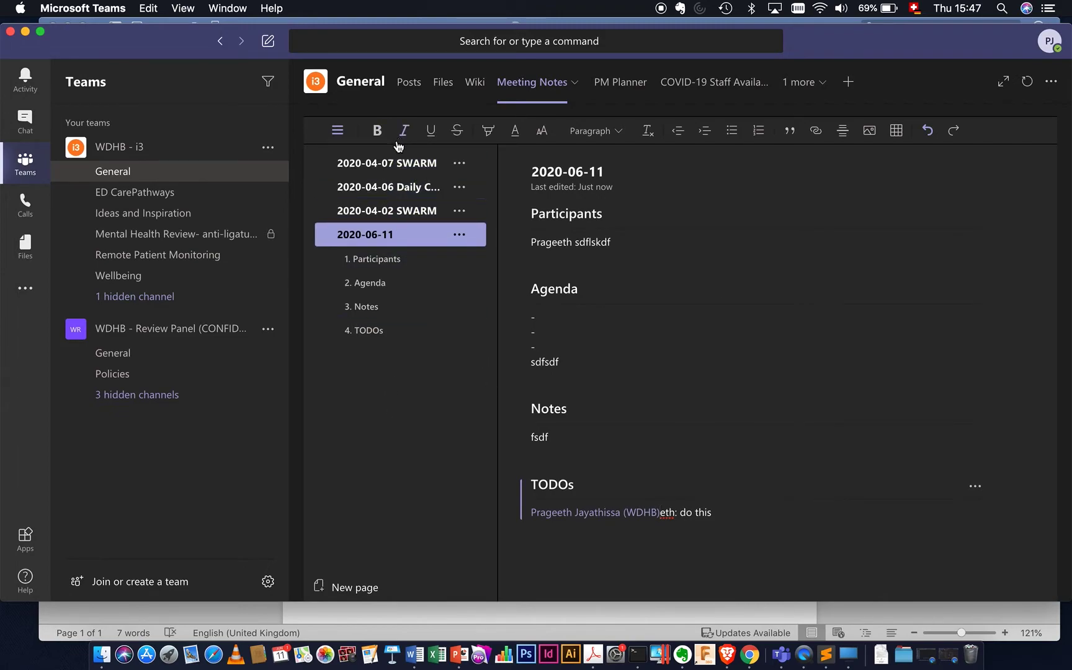
Permanently delete the 2020-06-11 page from Meeting Notes.
{"action": "left_click", "coordinate": [460, 235]}
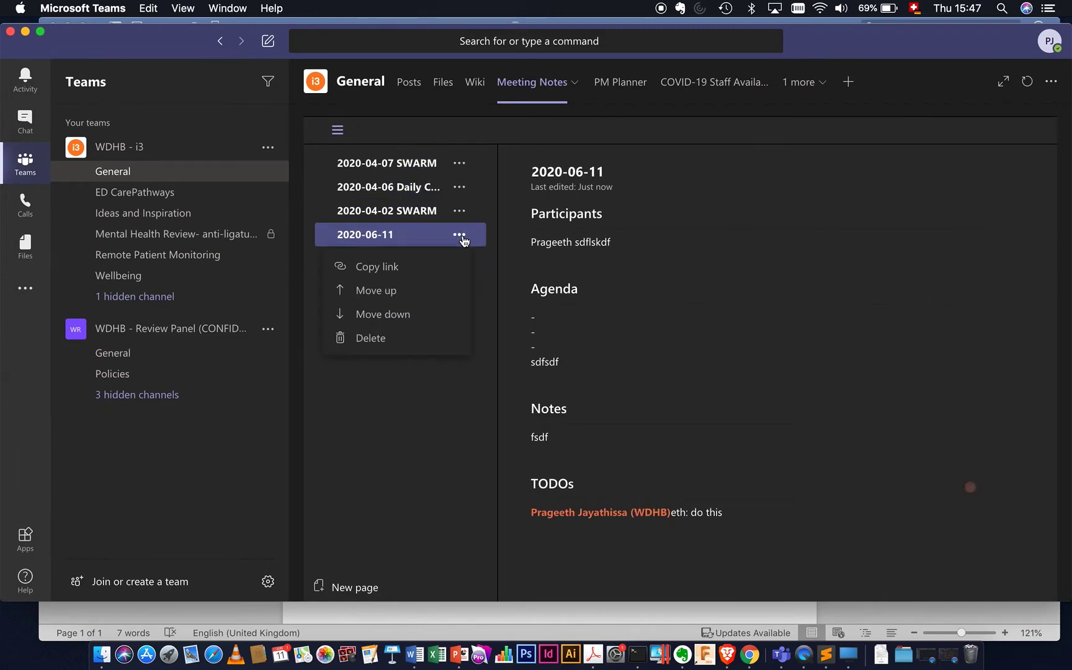
{"action": "left_click", "coordinate": [395, 340]}
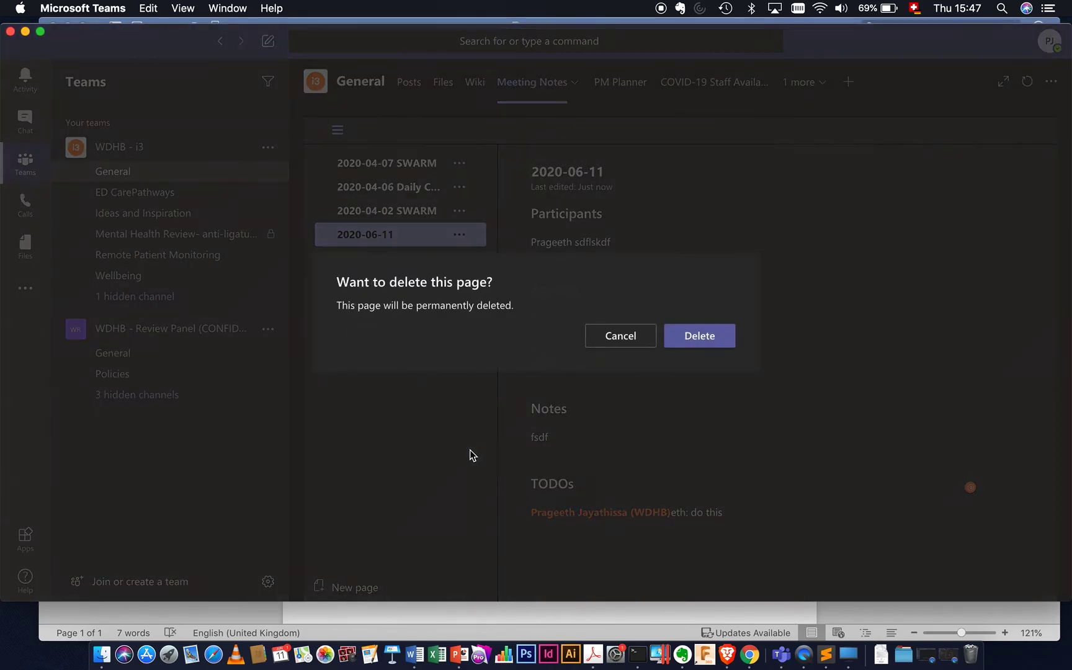
{"action": "left_click", "coordinate": [677, 341]}
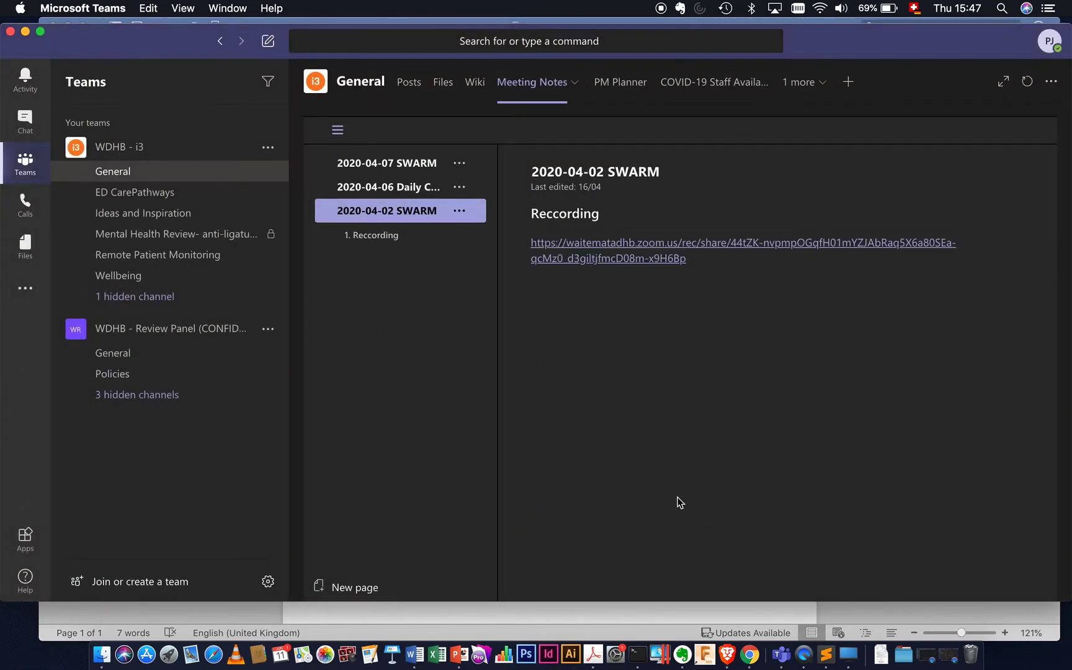
Open the TODOs: WellbeingTool planner board in the Wellbeing channel.
{"action": "left_click", "coordinate": [615, 89]}
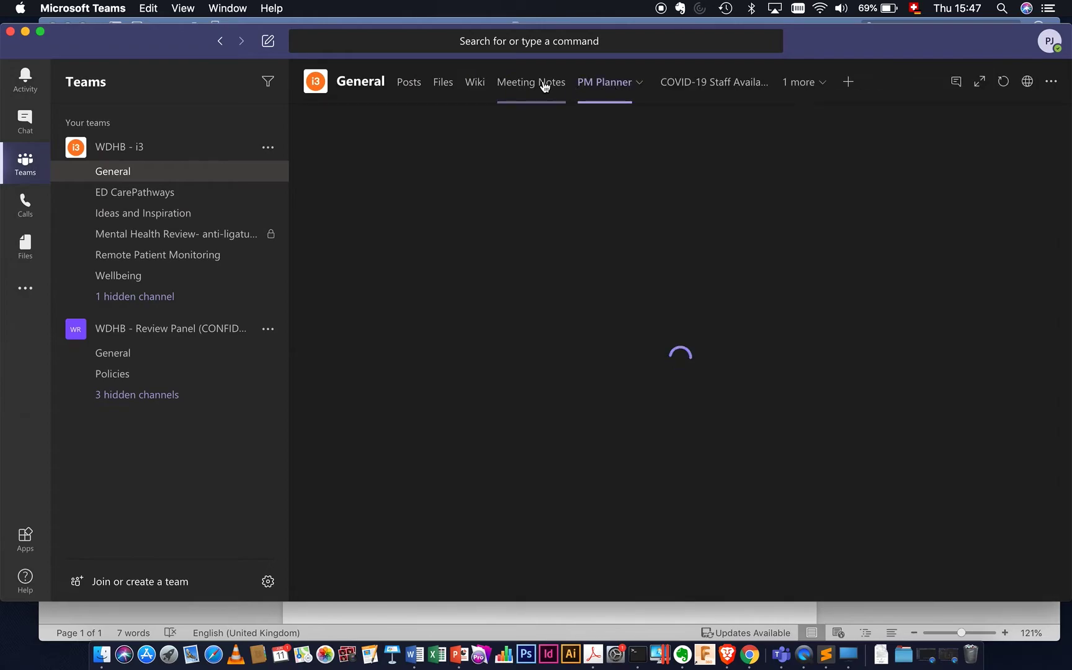
{"action": "left_click", "coordinate": [152, 284]}
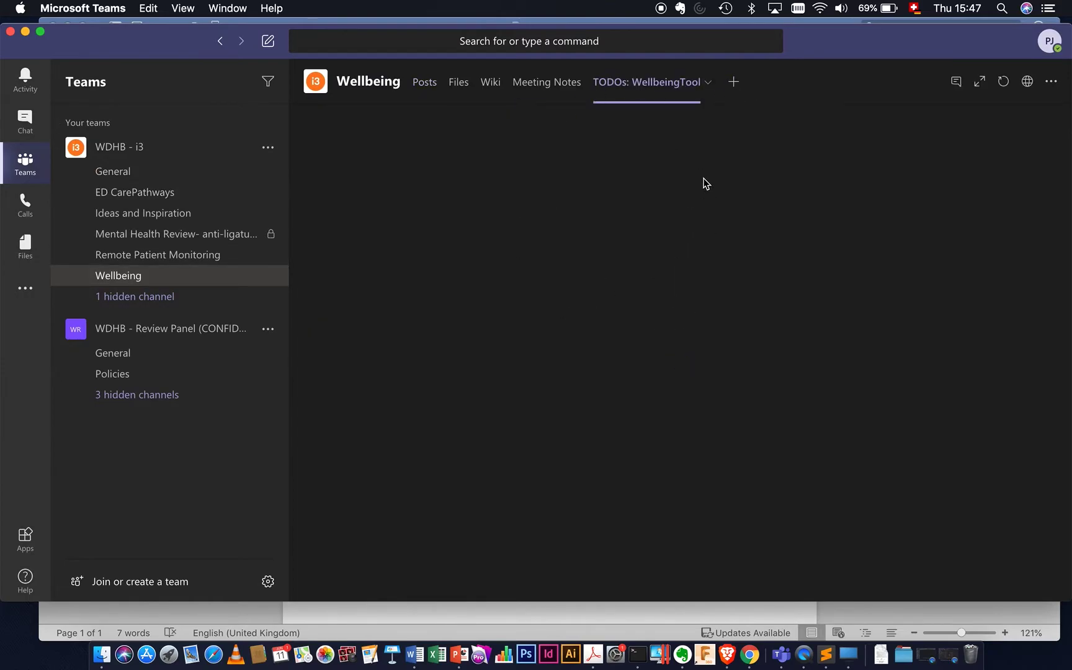
{"action": "left_click", "coordinate": [561, 82]}
{"action": "left_click", "coordinate": [679, 93]}
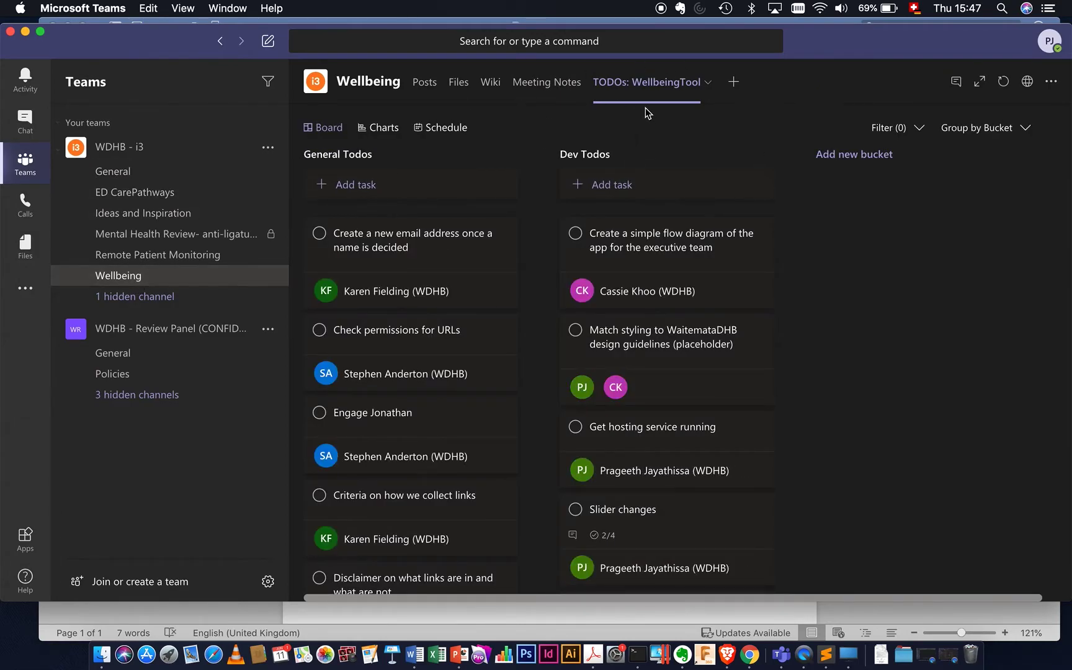
View the apps that can be added as tabs to the Wellbeing channel, then leave without adding one.
{"action": "left_click", "coordinate": [734, 82]}
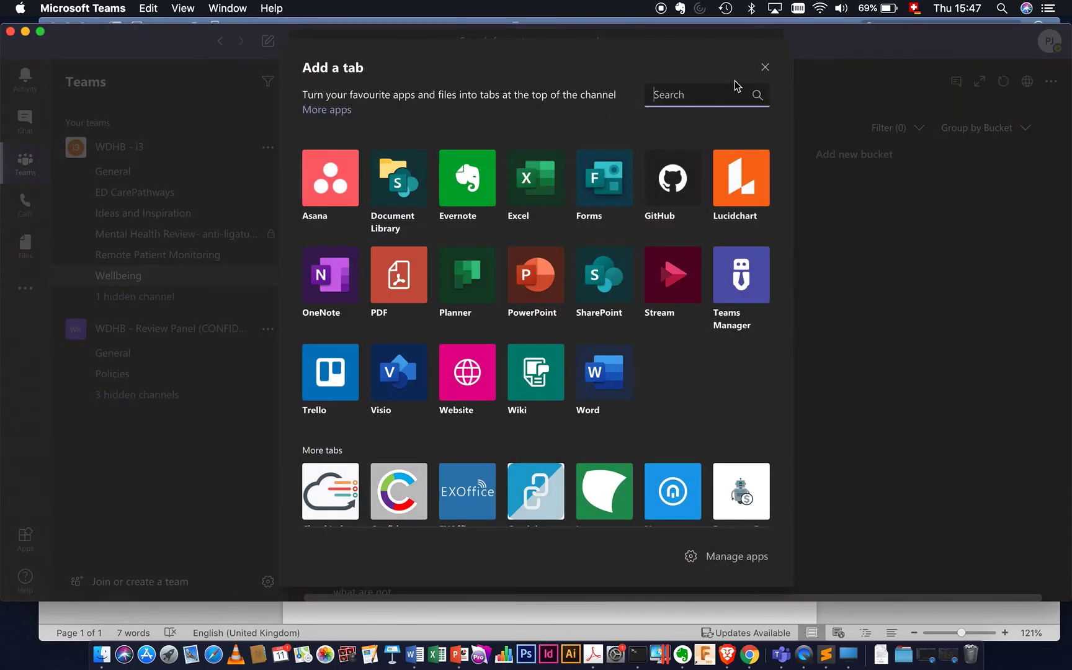
{"action": "left_click", "coordinate": [765, 67]}
{"action": "left_click", "coordinate": [733, 87]}
{"action": "key", "text": "Escape"}
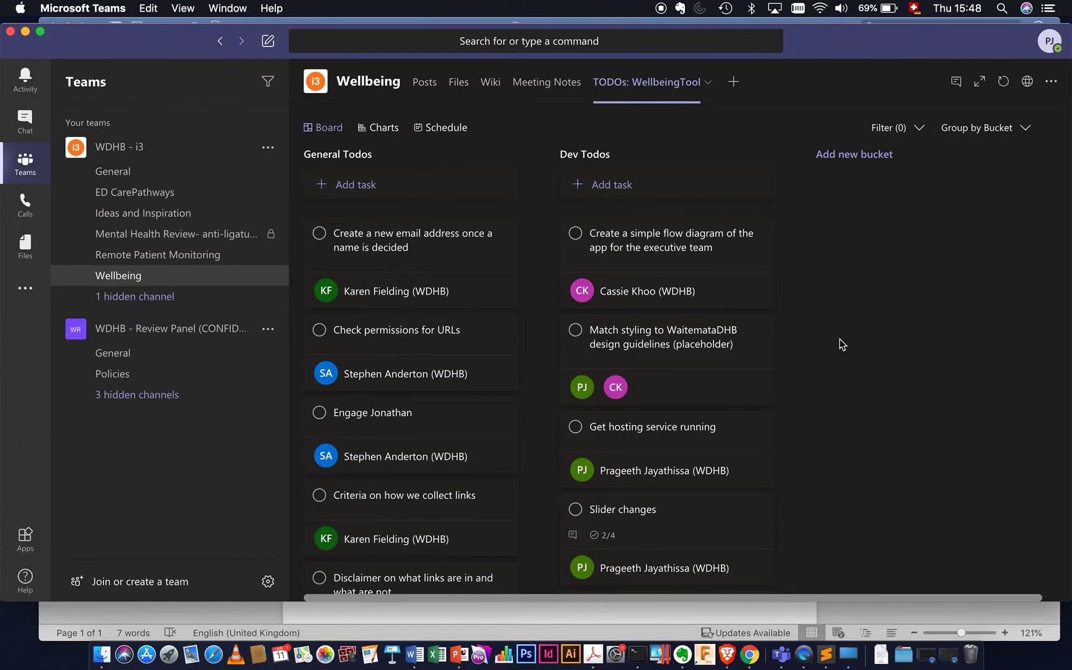
Add a task named "New task" to the General Todos bucket and mark it complete.
{"action": "left_click", "coordinate": [357, 184]}
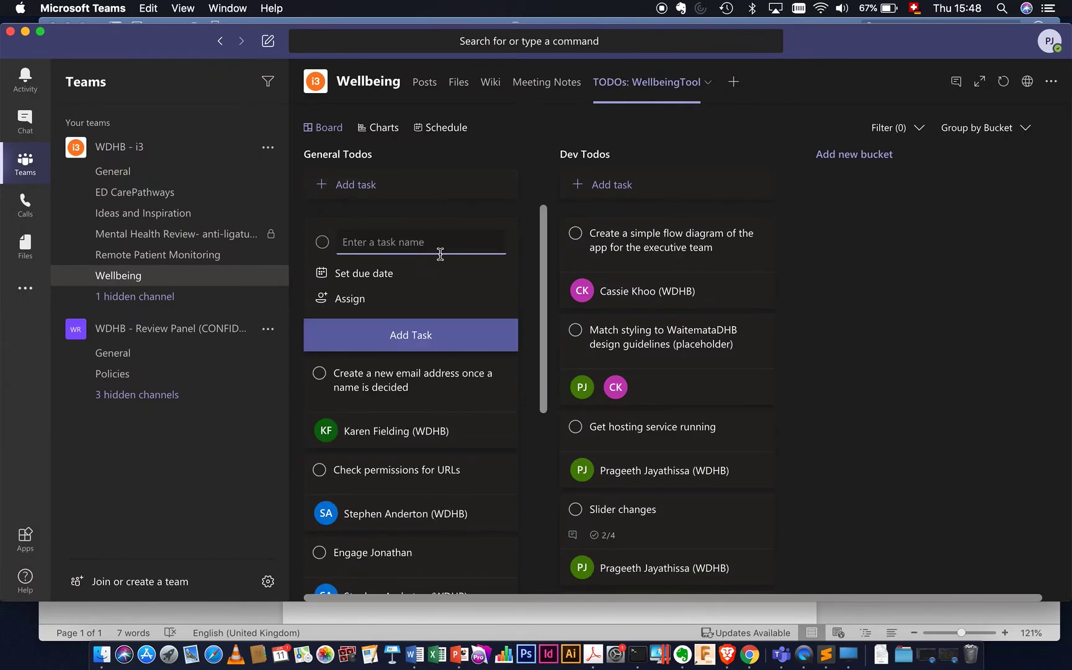
{"action": "type", "text": "New"}
{"action": "key", "text": "Return"}
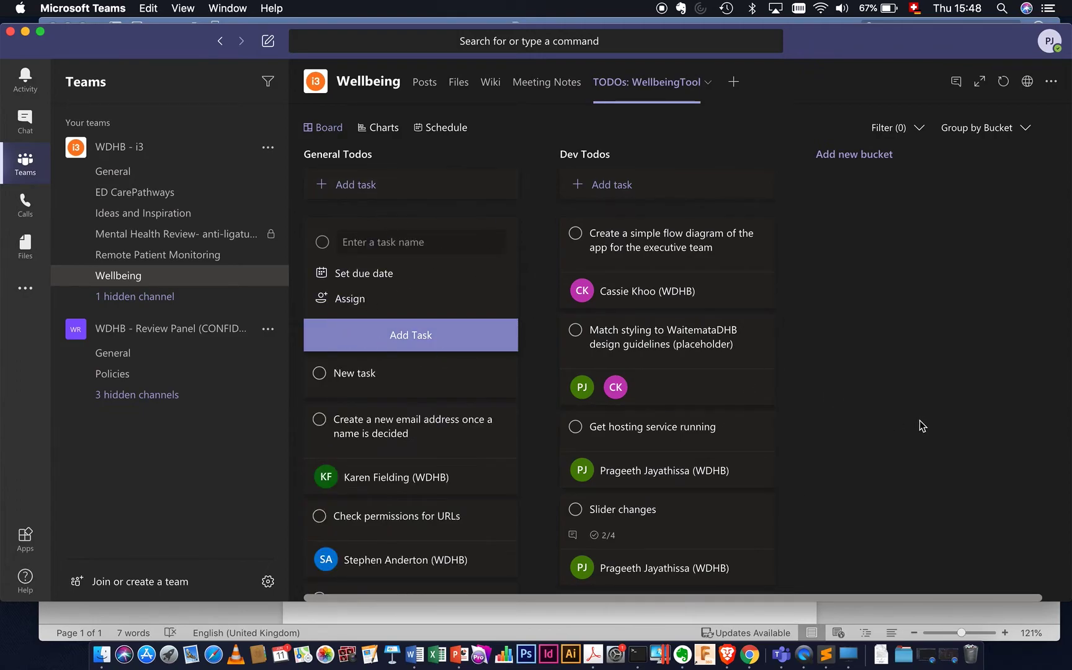
{"action": "left_click", "coordinate": [868, 412]}
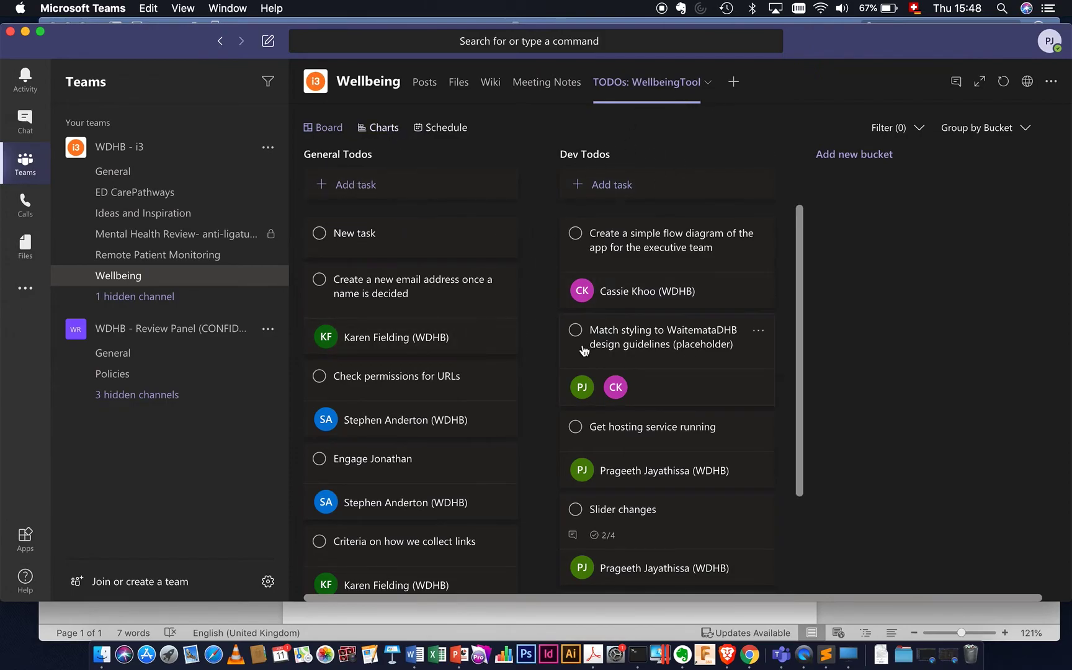
{"action": "left_click", "coordinate": [319, 233]}
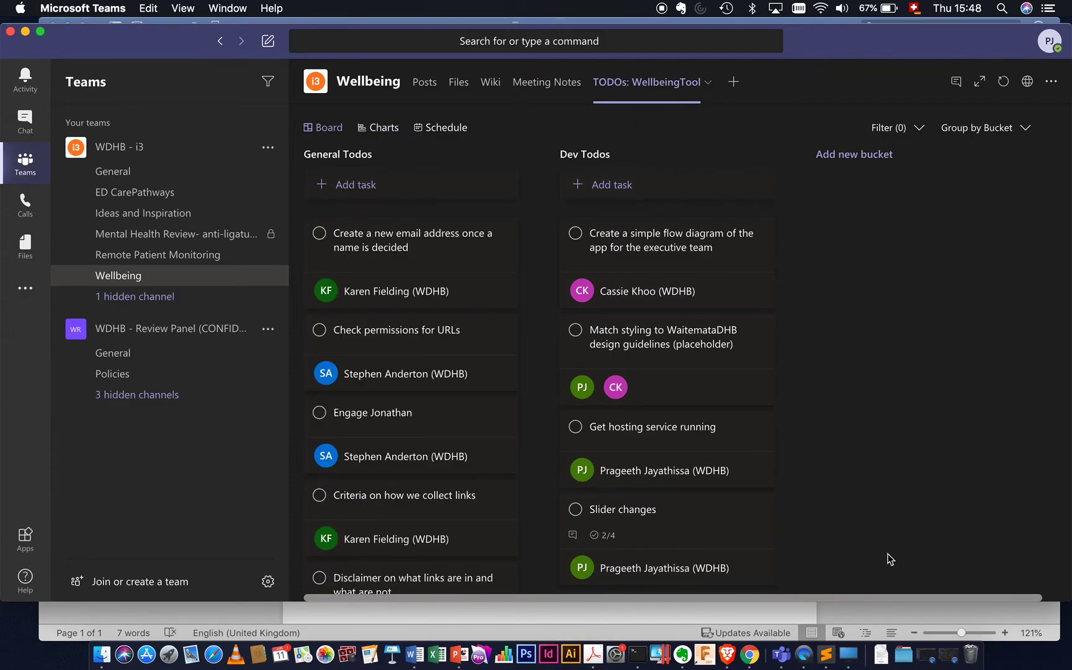
Examine the tasks and their assignees in the General Todos and Dev Todos buckets.
{"action": "scroll", "coordinate": [682, 447], "scroll_direction": "down", "scroll_amount": 3}
{"action": "scroll", "coordinate": [706, 450], "scroll_direction": "up", "scroll_amount": 3}
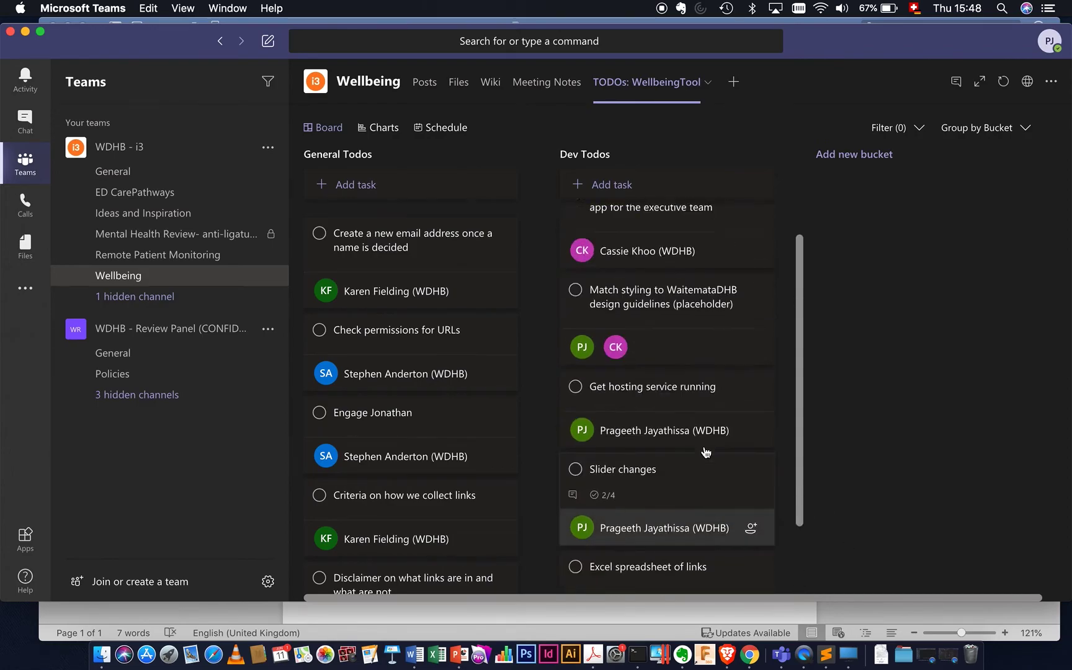
{"action": "scroll", "coordinate": [582, 434], "scroll_direction": "down", "scroll_amount": 3}
{"action": "scroll", "coordinate": [366, 496], "scroll_direction": "down", "scroll_amount": 3}
{"action": "scroll", "coordinate": [368, 498], "scroll_direction": "up", "scroll_amount": 3}
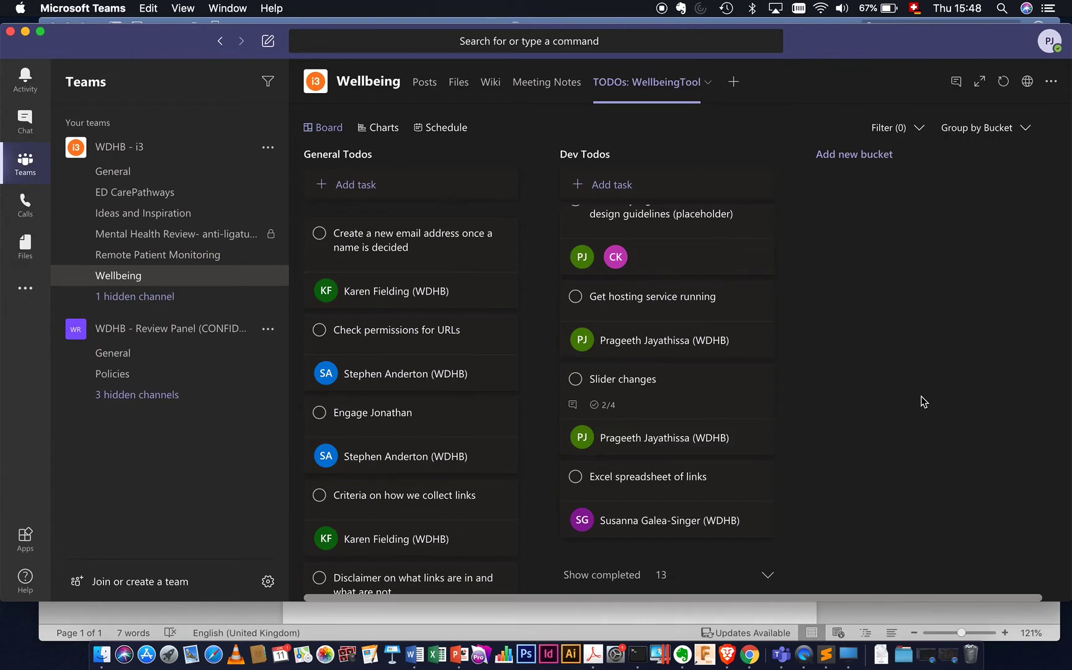
{"action": "scroll", "coordinate": [720, 275], "scroll_direction": "up", "scroll_amount": 3}
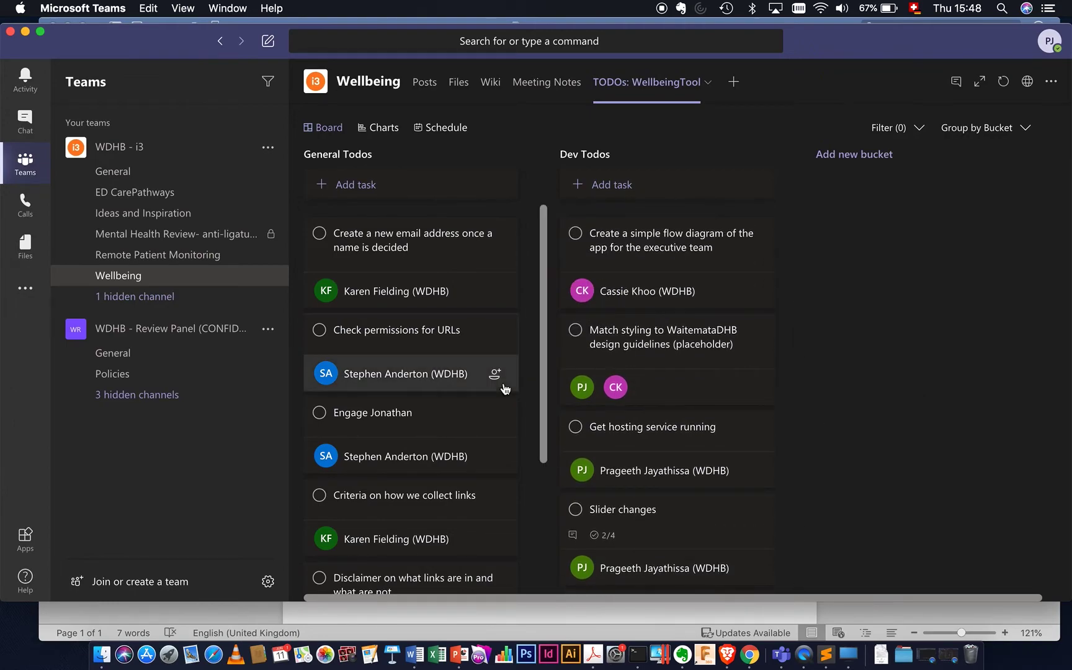
{"action": "scroll", "coordinate": [505, 388], "scroll_direction": "down", "scroll_amount": 3}
{"action": "scroll", "coordinate": [504, 385], "scroll_direction": "up", "scroll_amount": 3}
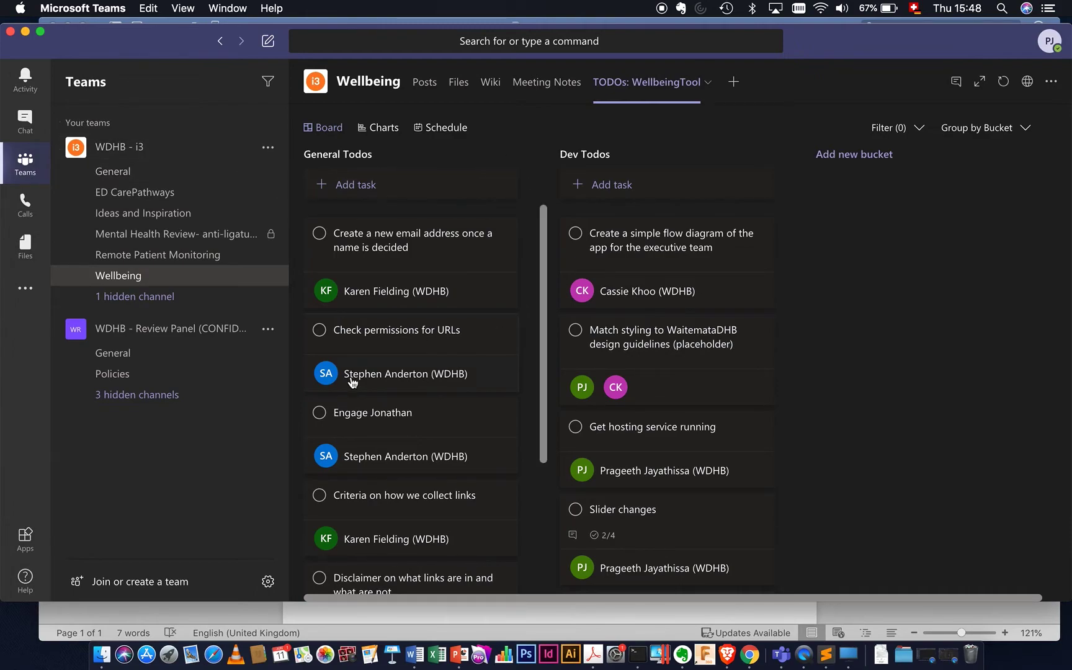
Open the ED CarePathways channel's SCRUM board and examine its workflow buckets from Inbox through In Review.
{"action": "left_click", "coordinate": [139, 192]}
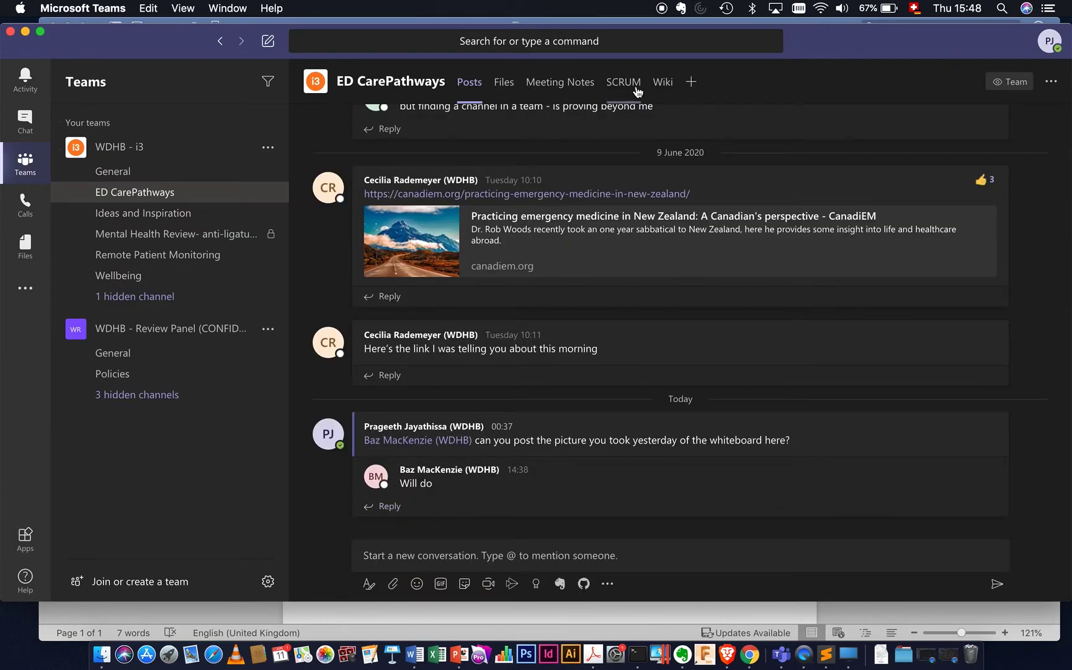
{"action": "left_click", "coordinate": [624, 82]}
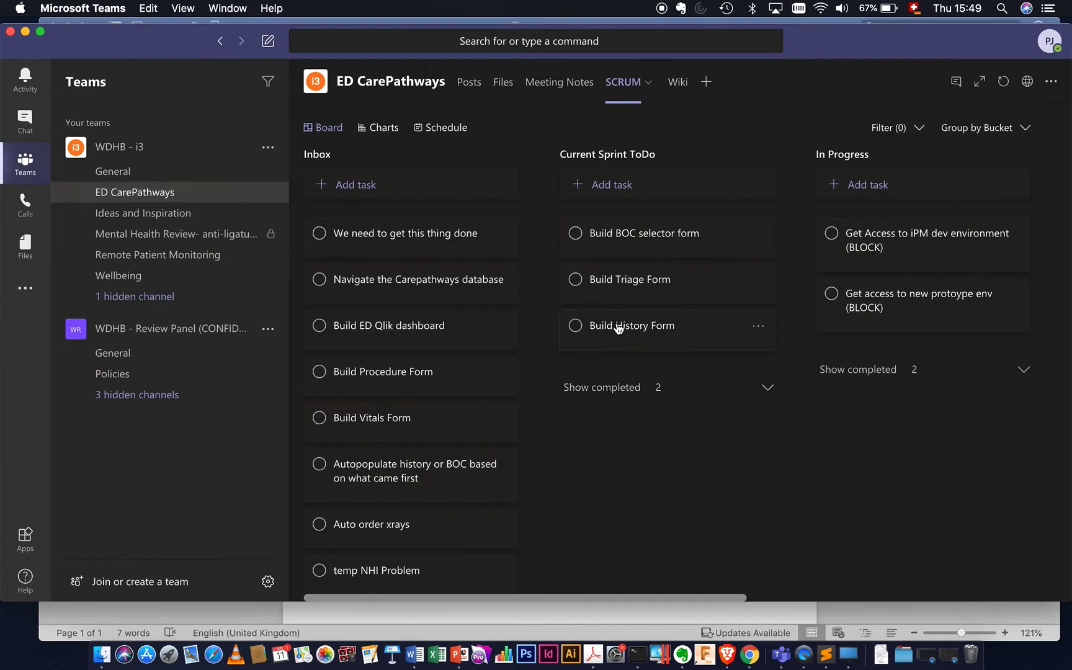
{"action": "scroll", "coordinate": [617, 328], "scroll_direction": "right", "scroll_amount": 4}
{"action": "scroll", "coordinate": [617, 327], "scroll_direction": "right", "scroll_amount": 1}
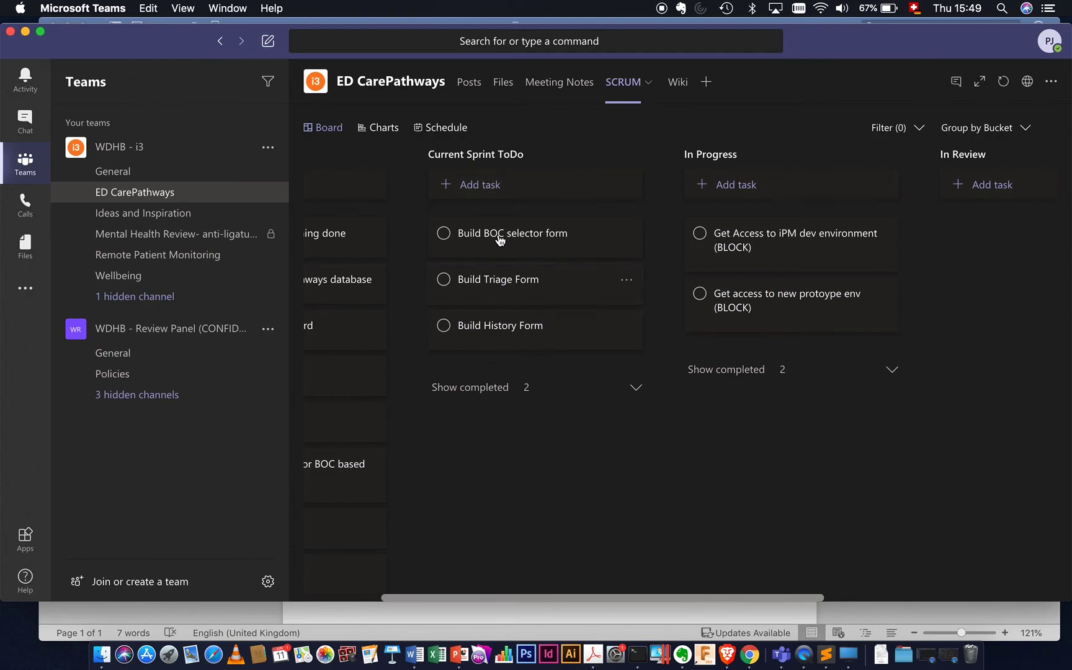
{"action": "scroll", "coordinate": [635, 381], "scroll_direction": "right", "scroll_amount": 4}
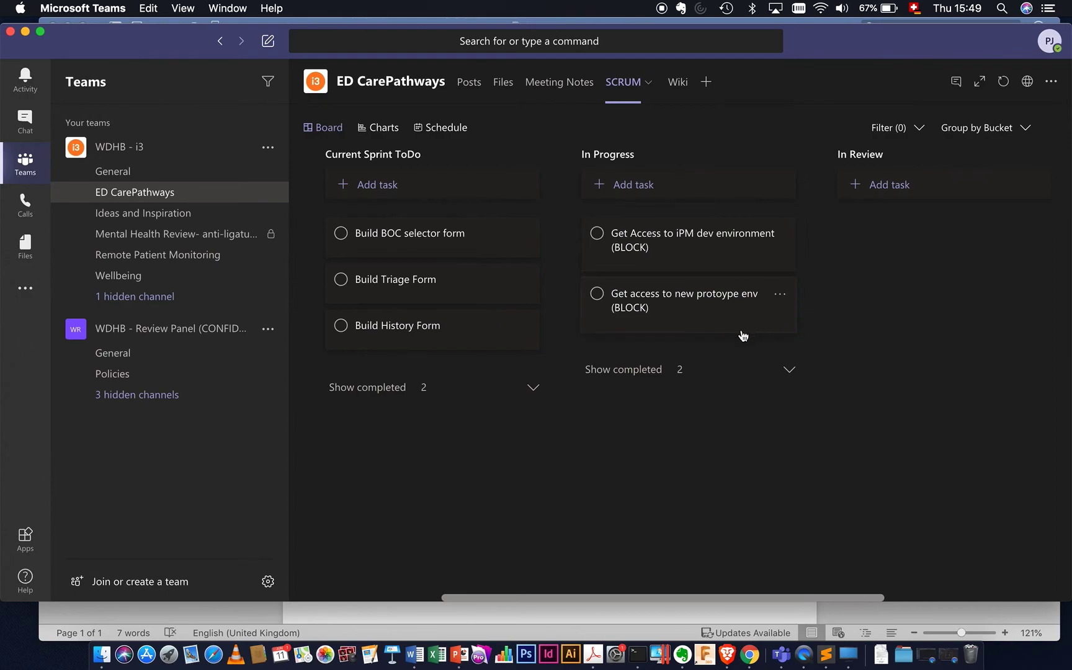
{"action": "scroll", "coordinate": [743, 336], "scroll_direction": "right", "scroll_amount": 2}
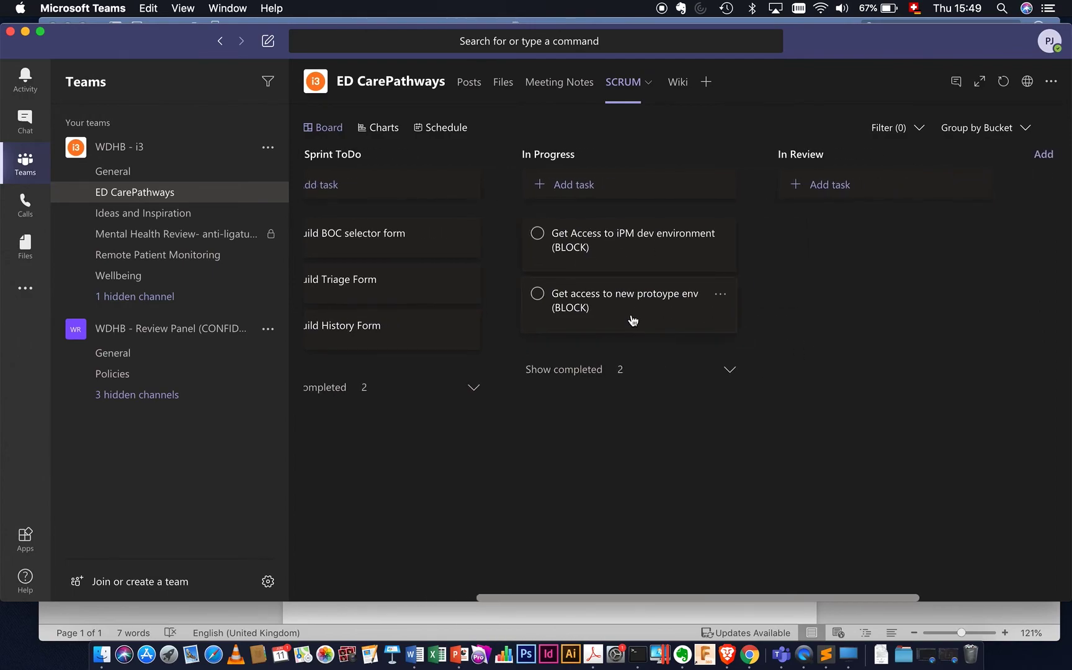
{"action": "scroll", "coordinate": [684, 357], "scroll_direction": "right", "scroll_amount": 3}
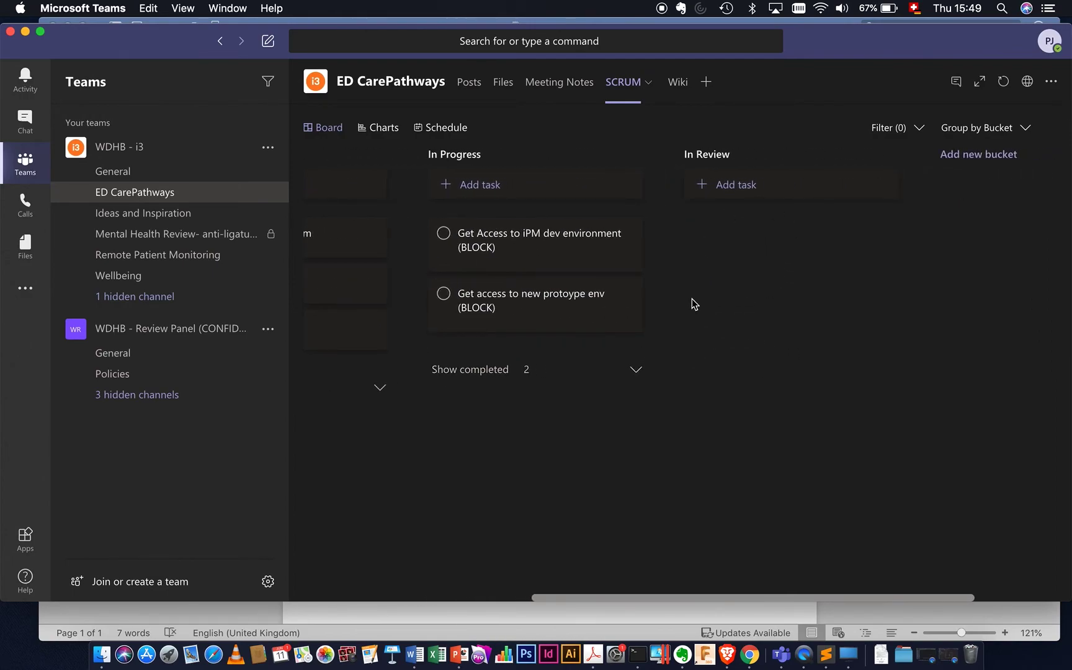
{"action": "scroll", "coordinate": [787, 253], "scroll_direction": "left", "scroll_amount": 12}
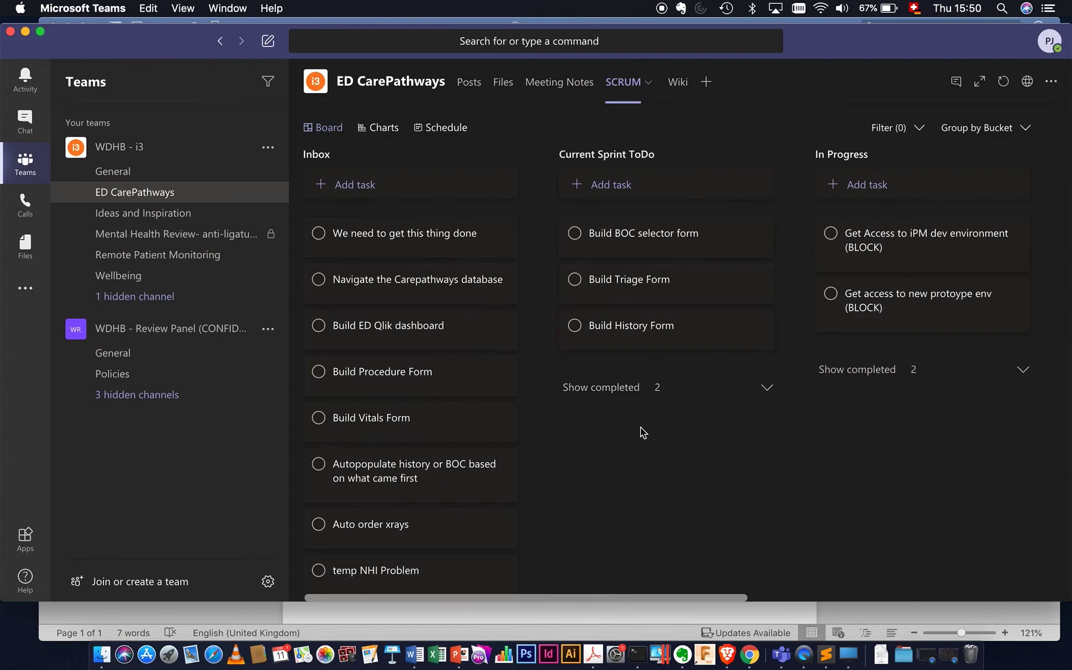
Add a task named "testTask" to the Current Sprint ToDo bucket.
{"action": "scroll", "coordinate": [640, 427], "scroll_direction": "right", "scroll_amount": 2}
{"action": "scroll", "coordinate": [688, 425], "scroll_direction": "right", "scroll_amount": 3}
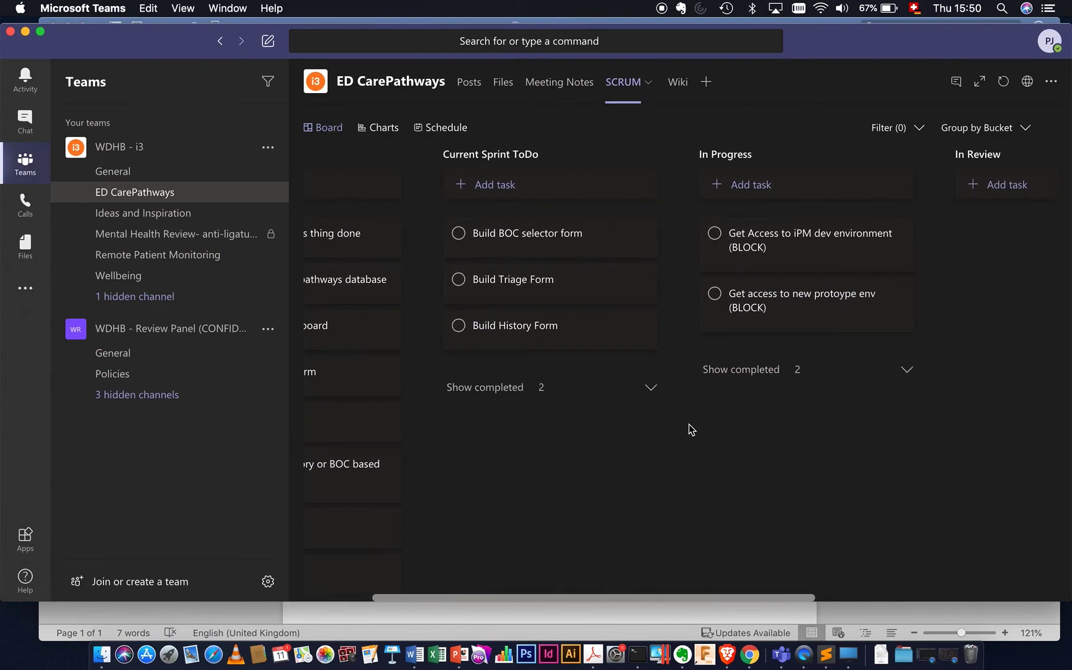
{"action": "left_click_drag", "start_coordinate": [532, 239], "coordinate": [586, 232]}
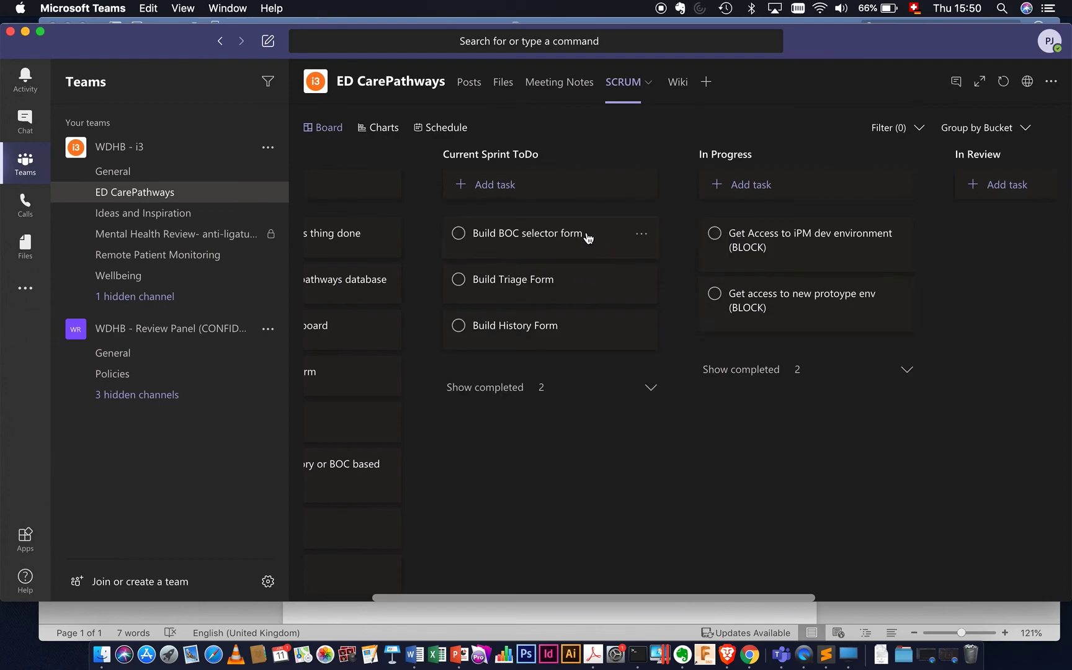
{"action": "left_click", "coordinate": [535, 189]}
{"action": "type", "text": "testTask"}
{"action": "key", "text": "Return"}
{"action": "left_click", "coordinate": [716, 432]}
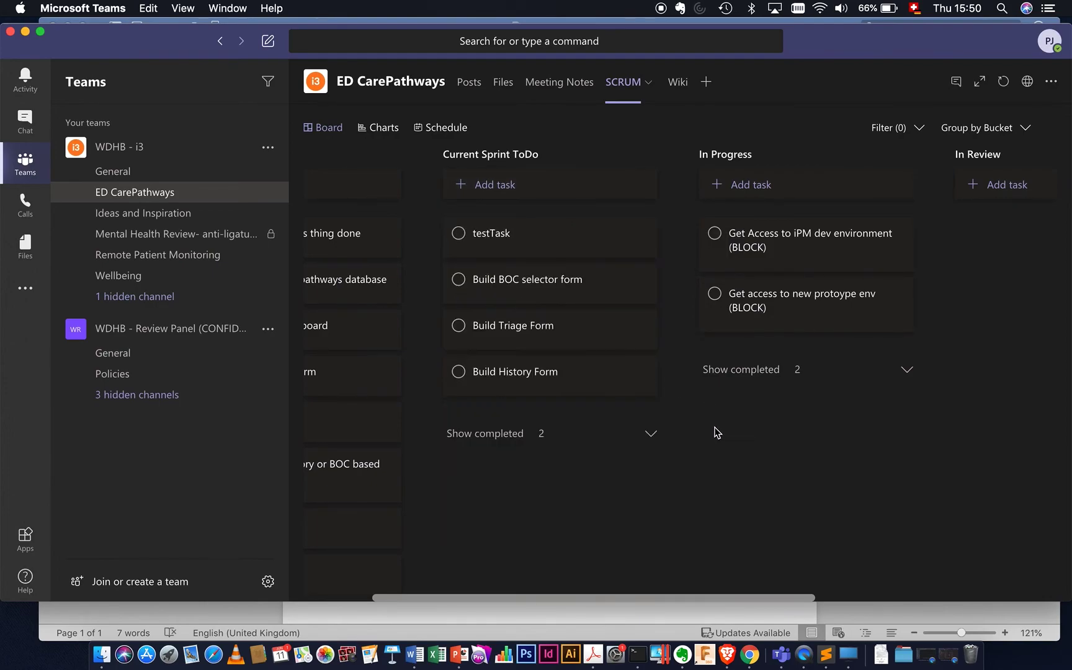
Move testTask from Current Sprint ToDo to In Progress and mark it complete.
{"action": "left_click_drag", "start_coordinate": [509, 244], "coordinate": [636, 232]}
{"action": "scroll", "coordinate": [399, 237], "scroll_direction": "left", "scroll_amount": 3}
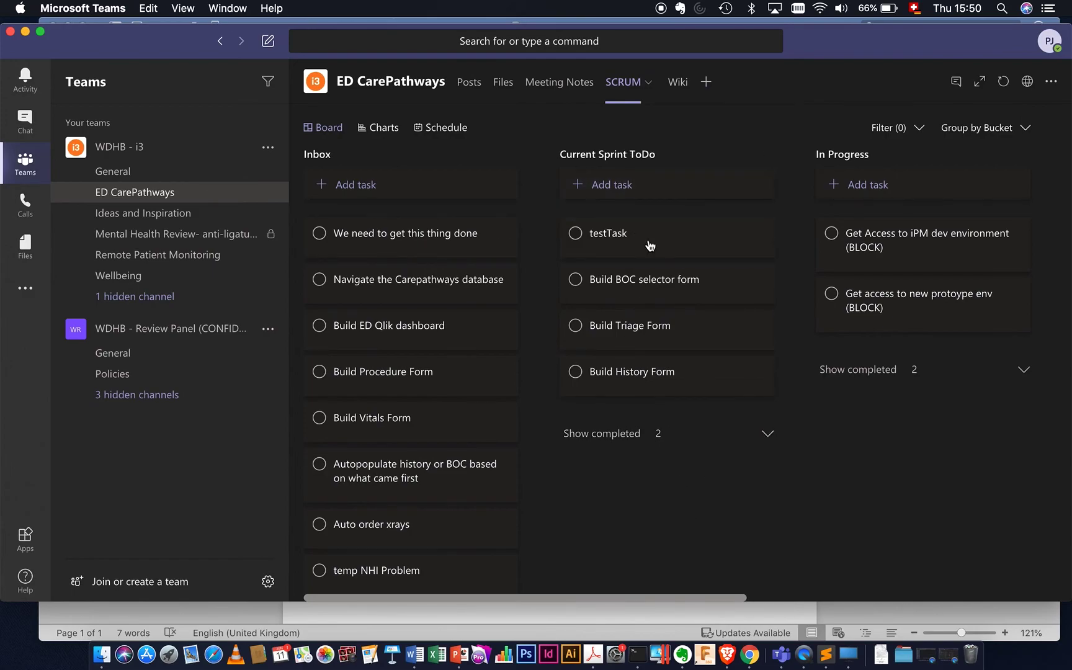
{"action": "scroll", "coordinate": [675, 388], "scroll_direction": "right", "scroll_amount": 3}
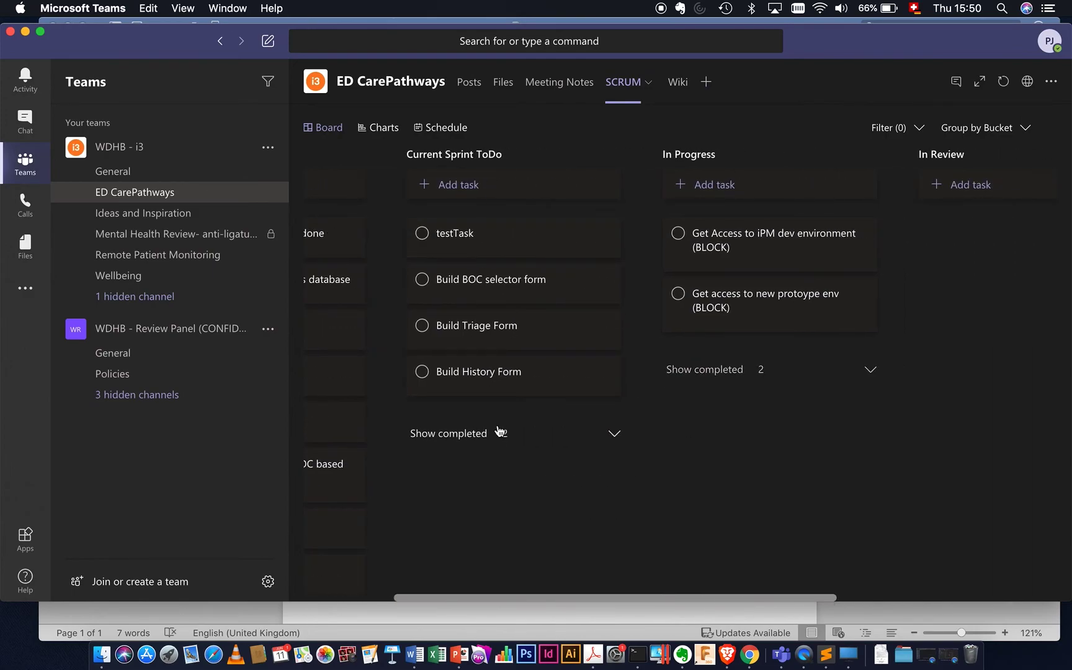
{"action": "scroll", "coordinate": [672, 555], "scroll_direction": "right", "scroll_amount": 1}
{"action": "left_click_drag", "start_coordinate": [404, 237], "coordinate": [703, 243]}
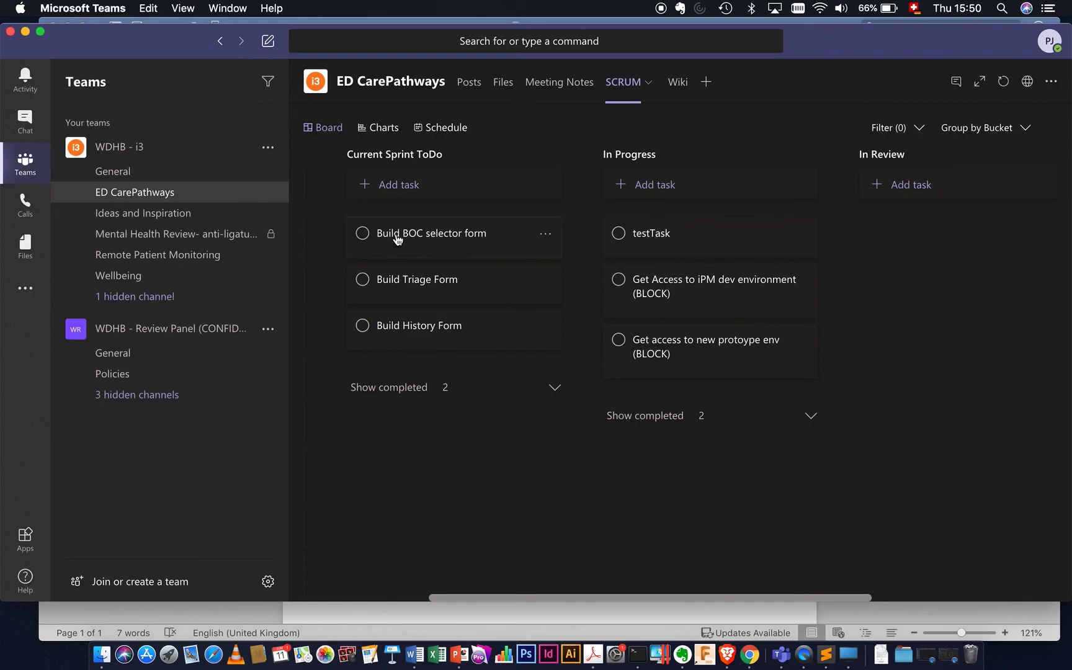
{"action": "left_click_drag", "start_coordinate": [426, 238], "coordinate": [455, 224]}
{"action": "left_click", "coordinate": [619, 233]}
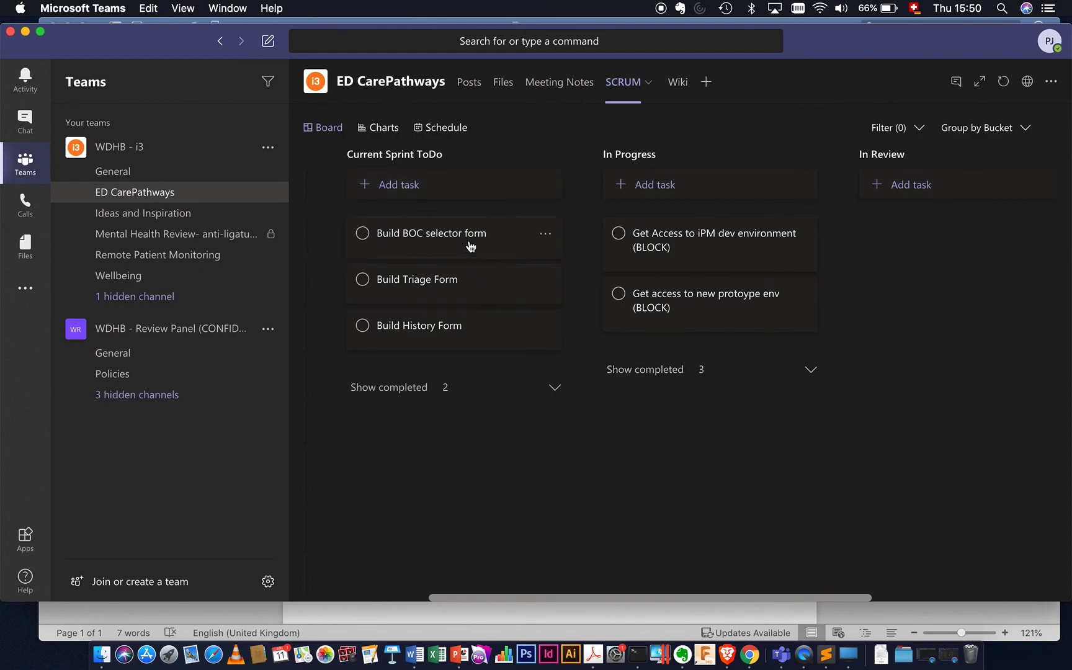
Look over the whole SCRUM board again, comparing the tasks in each bucket.
{"action": "scroll", "coordinate": [775, 413], "scroll_direction": "left", "scroll_amount": 5}
{"action": "scroll", "coordinate": [778, 414], "scroll_direction": "right", "scroll_amount": 5}
{"action": "scroll", "coordinate": [778, 414], "scroll_direction": "left", "scroll_amount": 5}
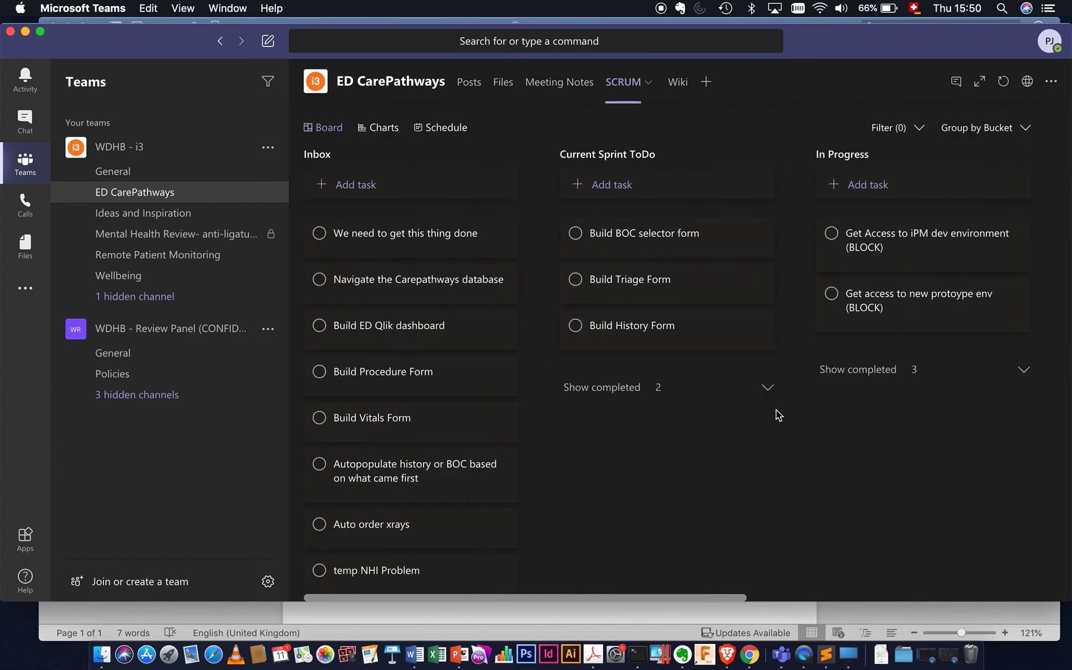
{"action": "scroll", "coordinate": [778, 415], "scroll_direction": "right", "scroll_amount": 5}
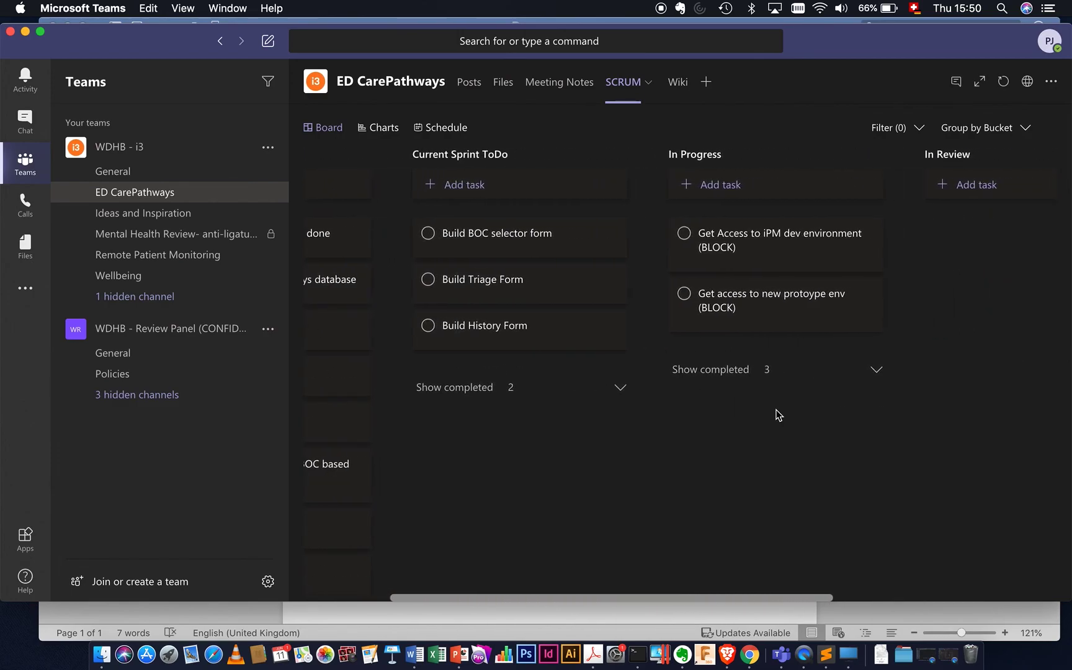
{"action": "scroll", "coordinate": [778, 414], "scroll_direction": "left", "scroll_amount": 5}
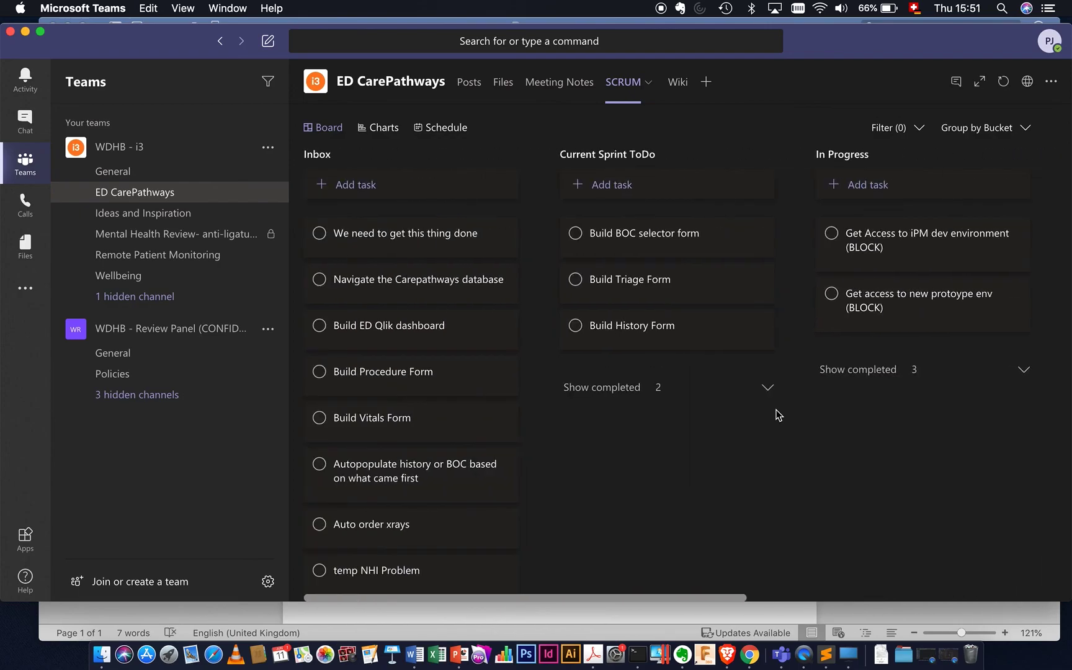
{"action": "scroll", "coordinate": [746, 503], "scroll_direction": "right", "scroll_amount": 5}
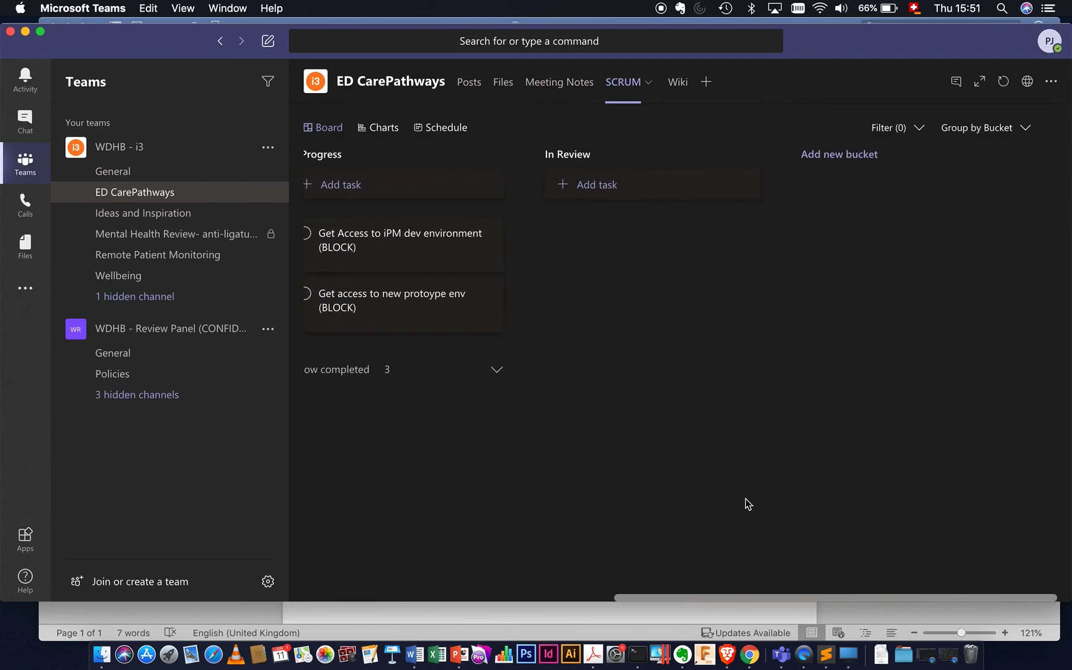
{"action": "scroll", "coordinate": [745, 498], "scroll_direction": "left", "scroll_amount": 5}
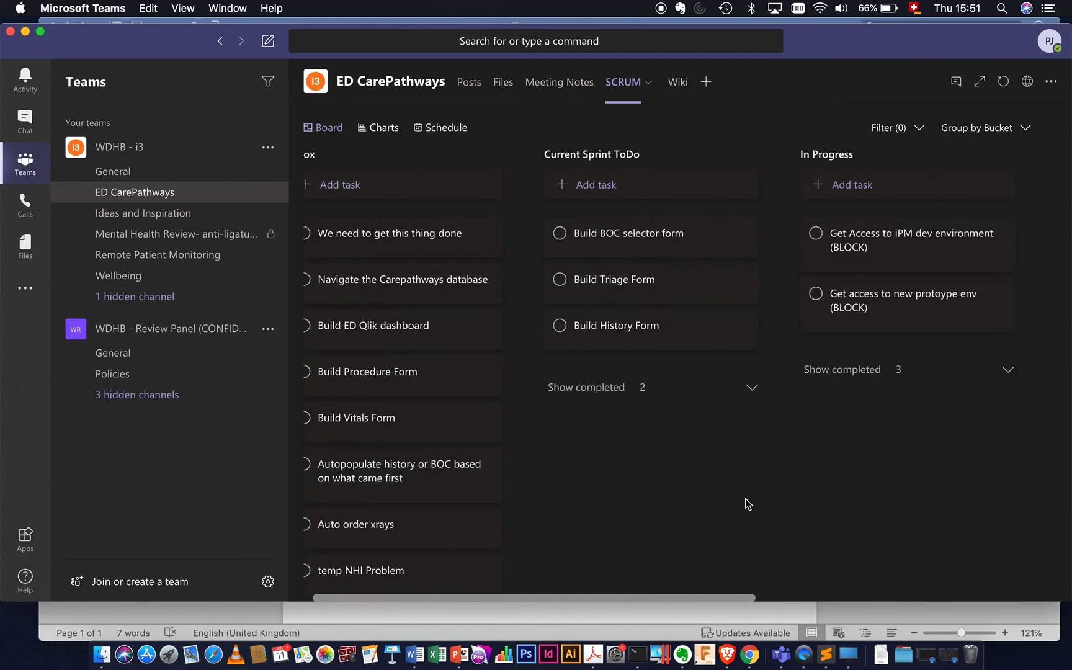